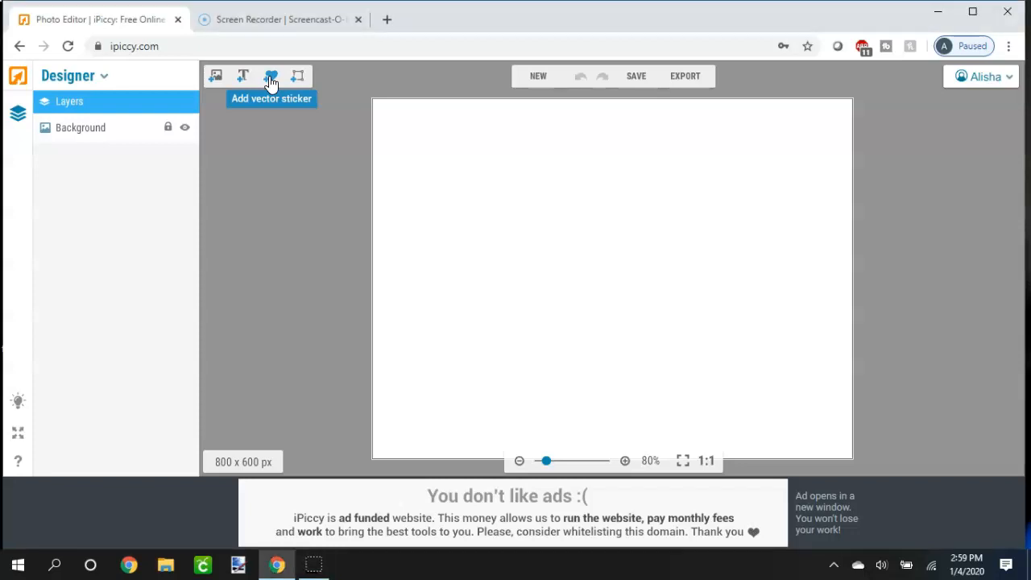
- Add the solid hexagon from the Geometric vector stickers to the blank canvas
click(270, 77)
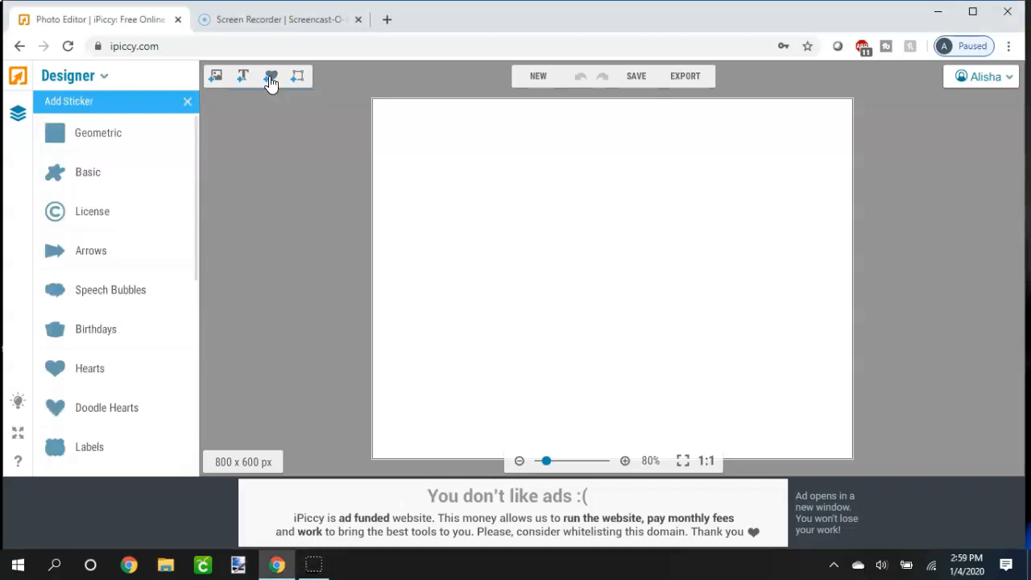
click(99, 133)
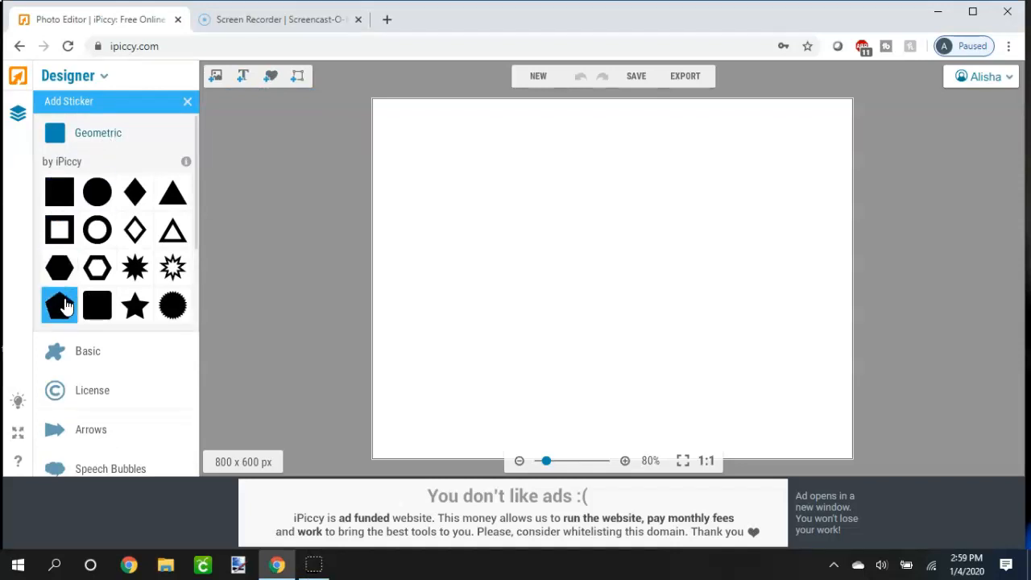
click(60, 270)
- Enlarge the black hexagon until it nearly fills the canvas height and centre it on the canvas
click(621, 241)
drag(620, 237, 805, 456)
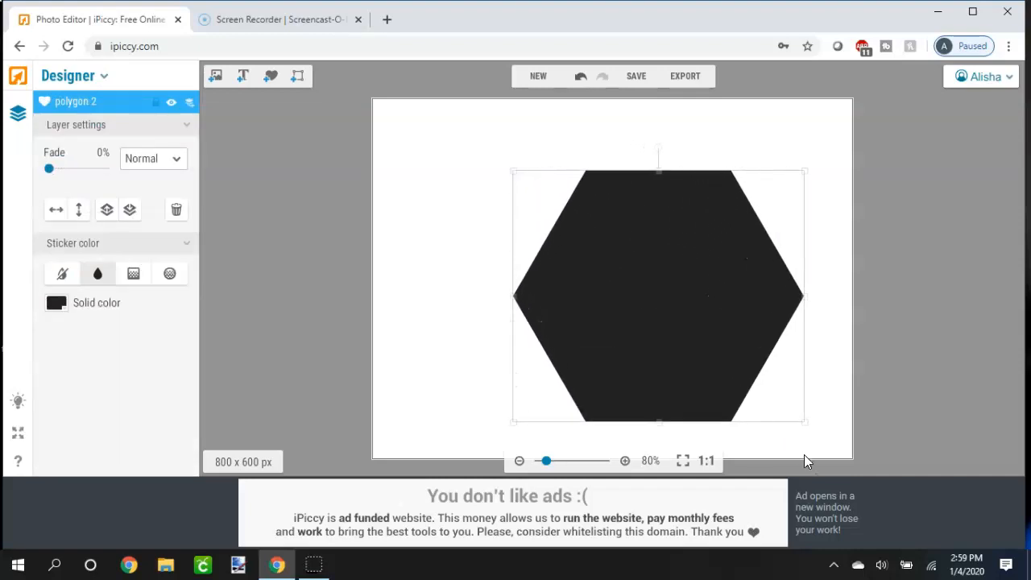
drag(684, 292, 625, 253)
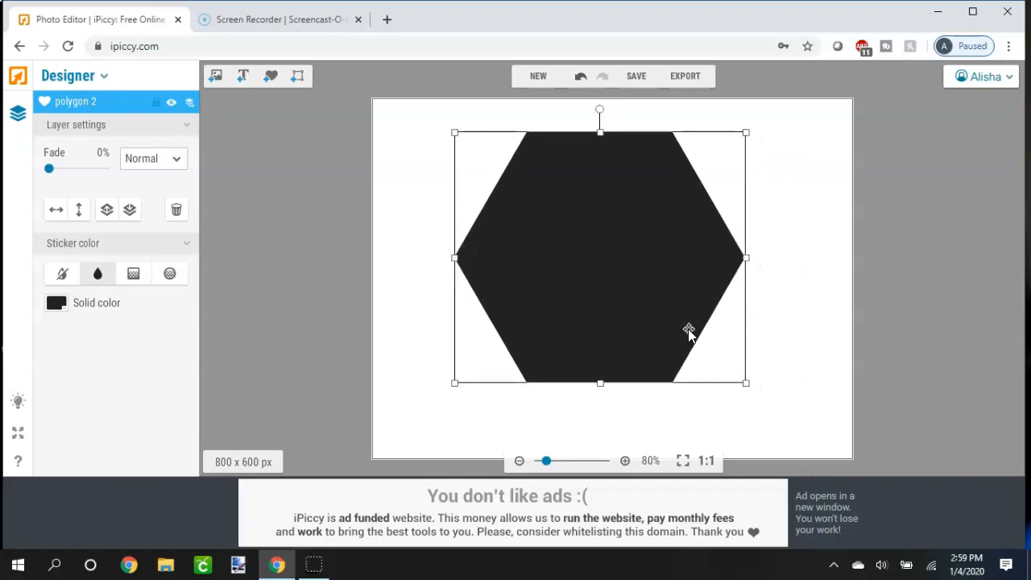
drag(747, 385, 790, 436)
drag(640, 285, 631, 280)
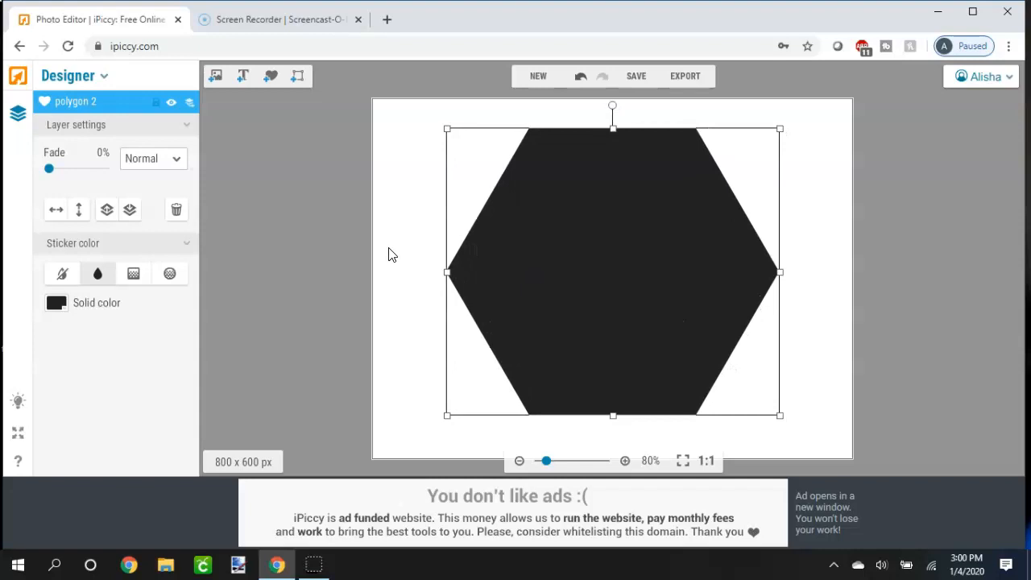
- Duplicate the black hexagon, offset the copy from the original and set its solid color to white
click(270, 79)
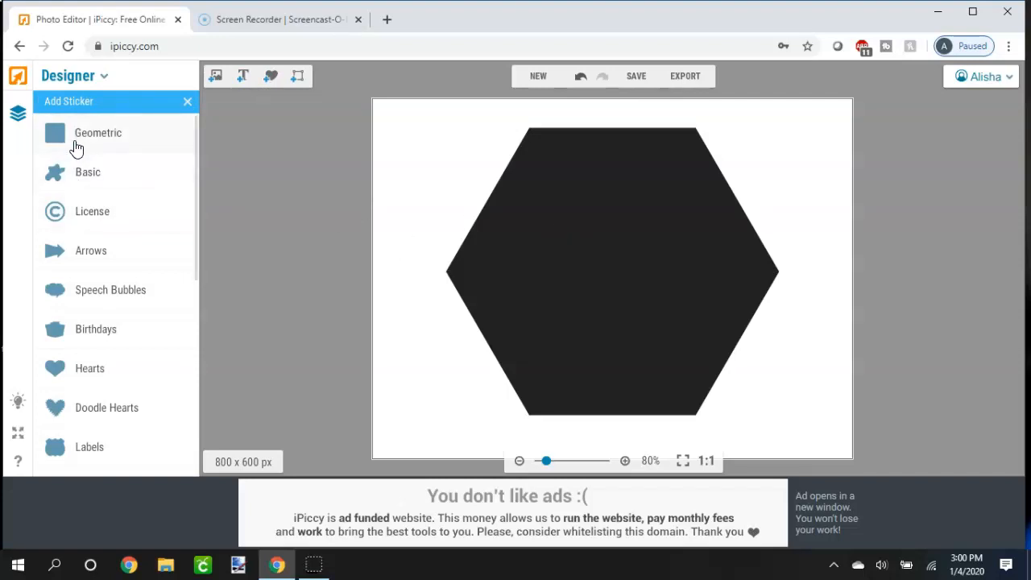
right_click(581, 220)
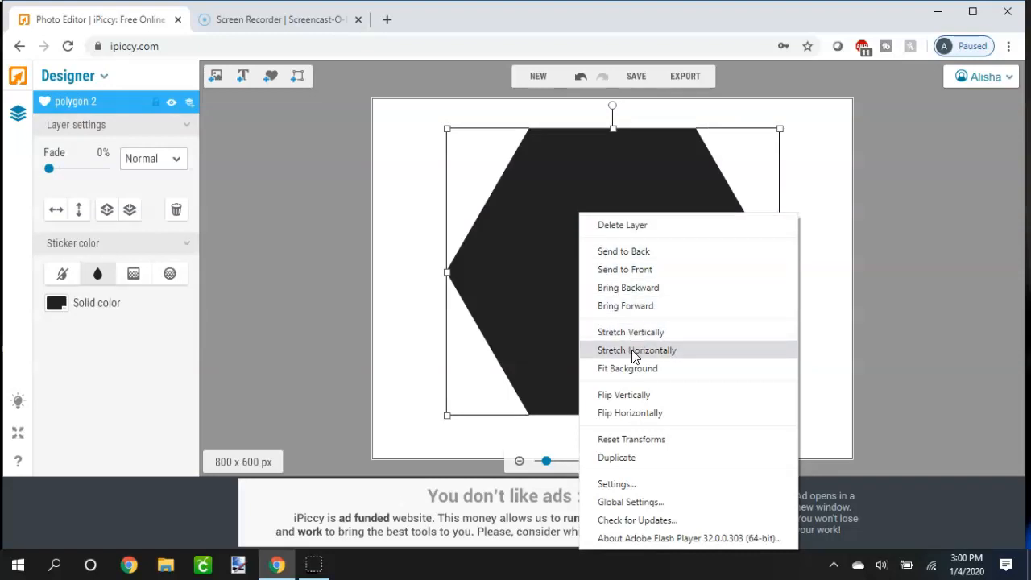
click(630, 457)
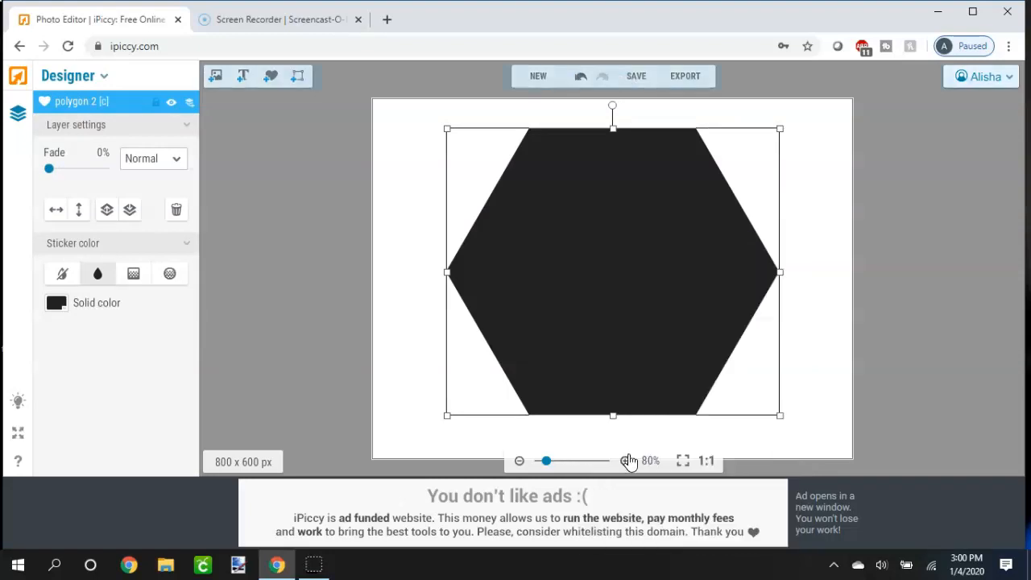
drag(642, 342, 692, 342)
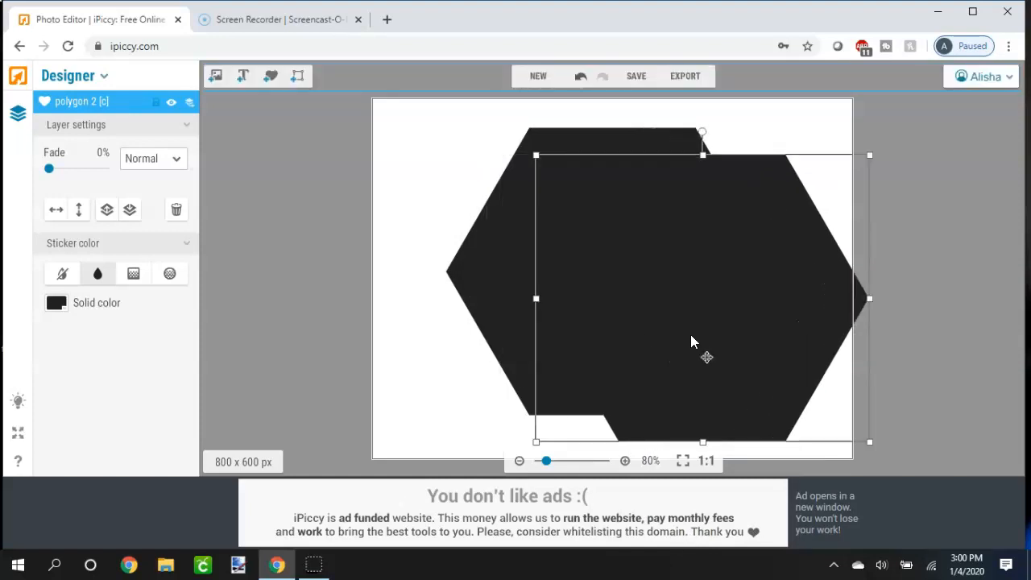
click(57, 305)
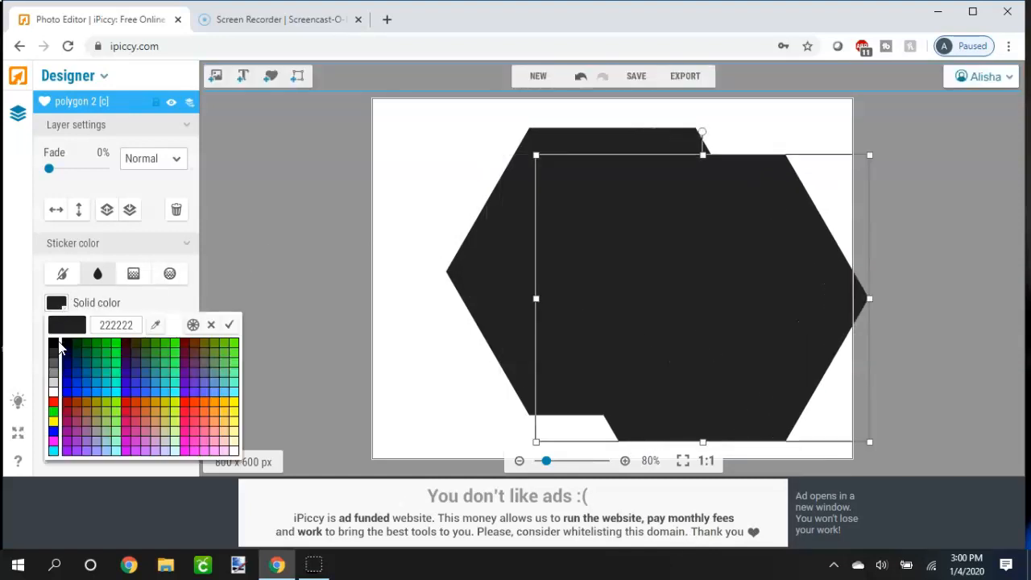
click(54, 393)
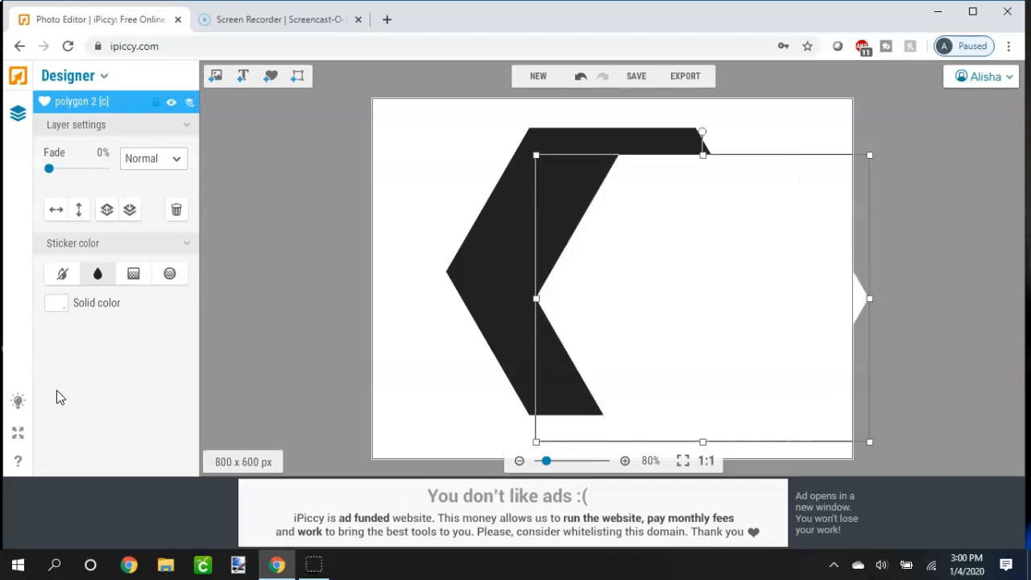
- Shrink the white hexagon slightly and centre it over the black one, leaving a thin, even black outline
drag(538, 157, 566, 182)
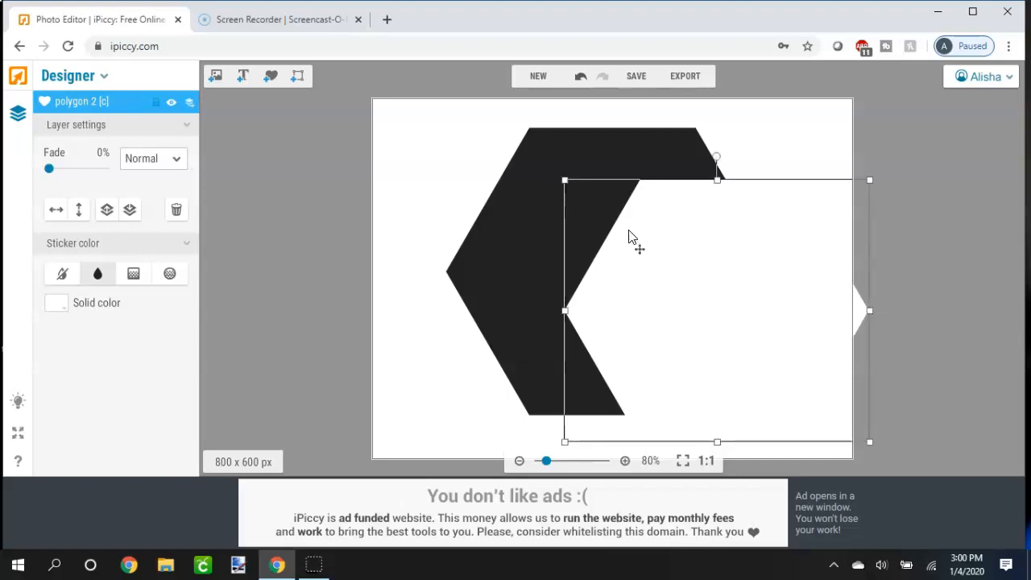
drag(629, 249, 544, 213)
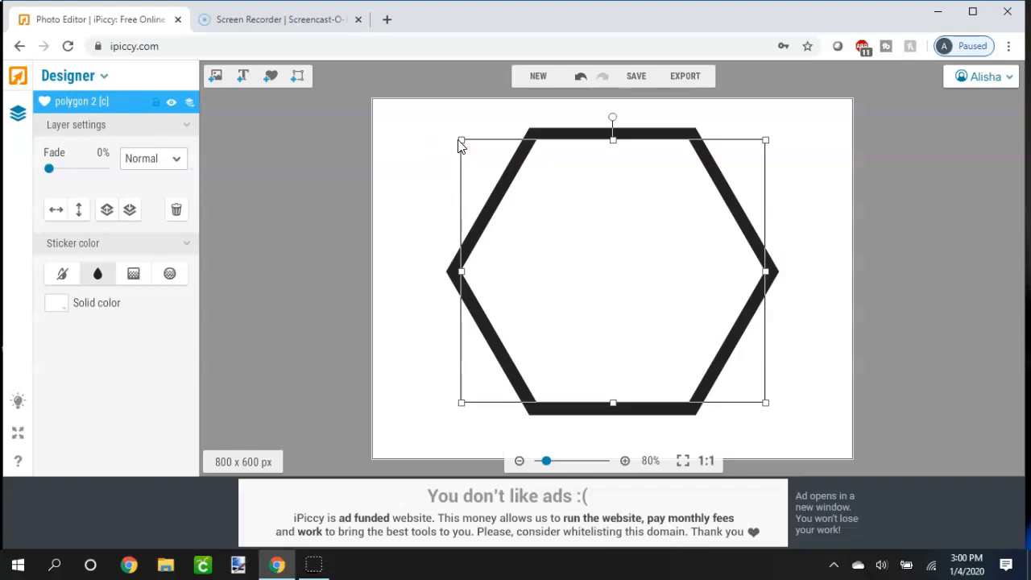
drag(459, 143, 456, 143)
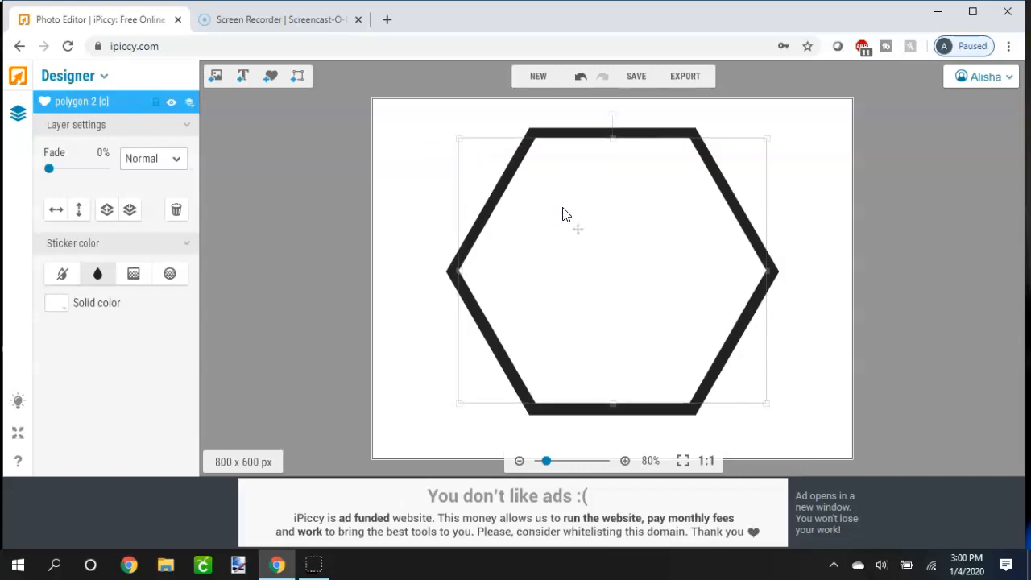
drag(561, 212, 563, 216)
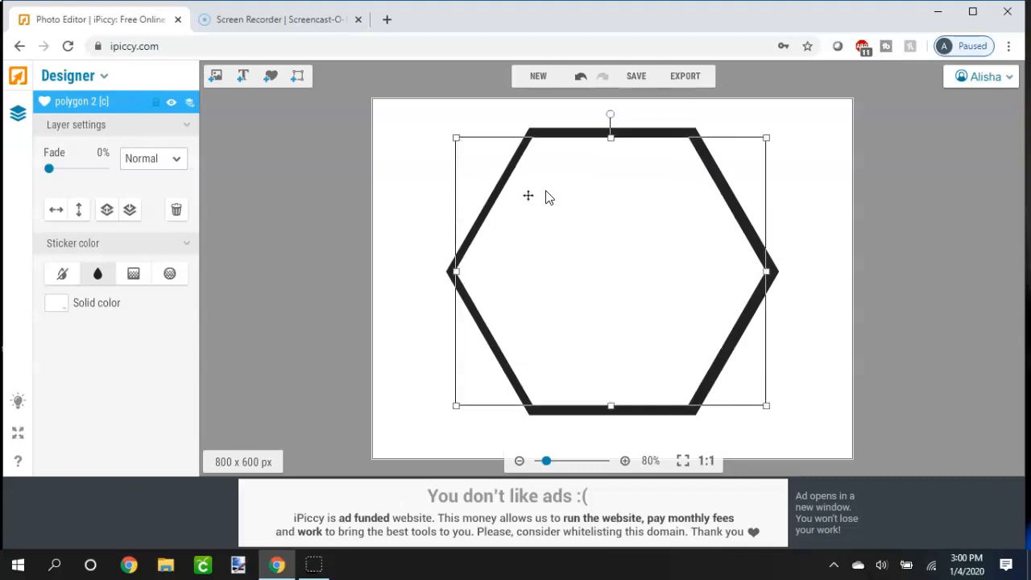
drag(560, 206, 561, 200)
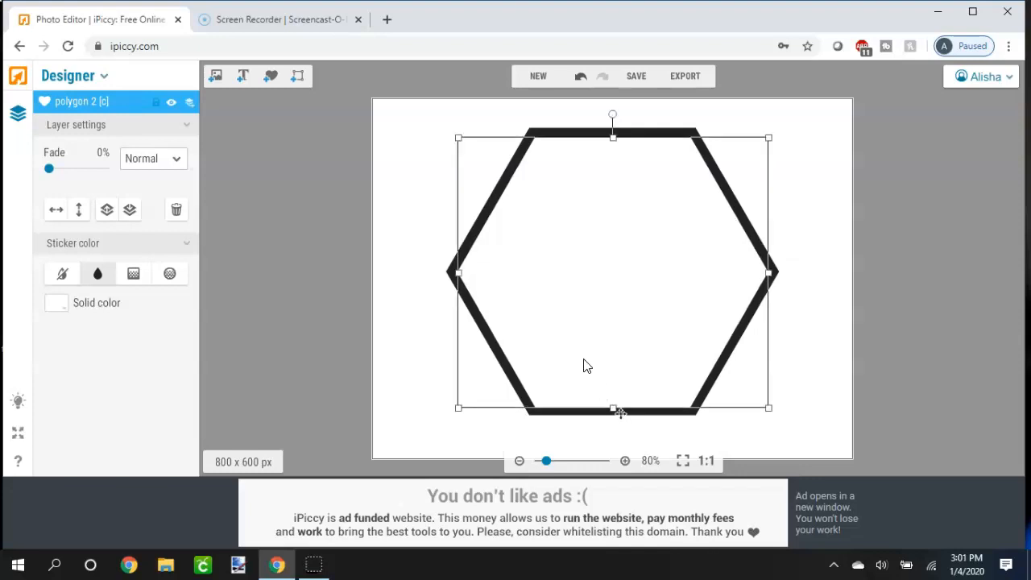
click(428, 246)
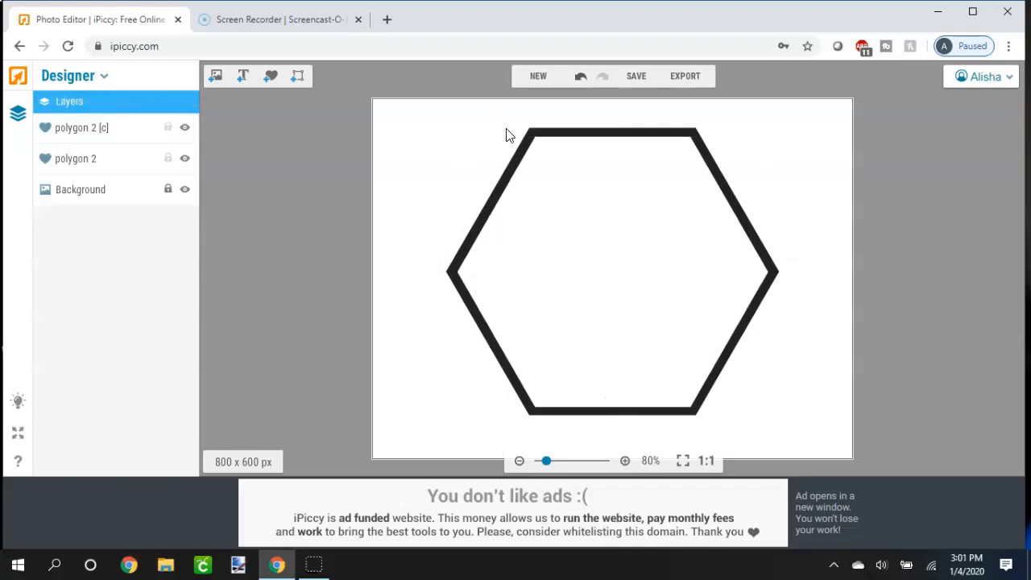
click(577, 192)
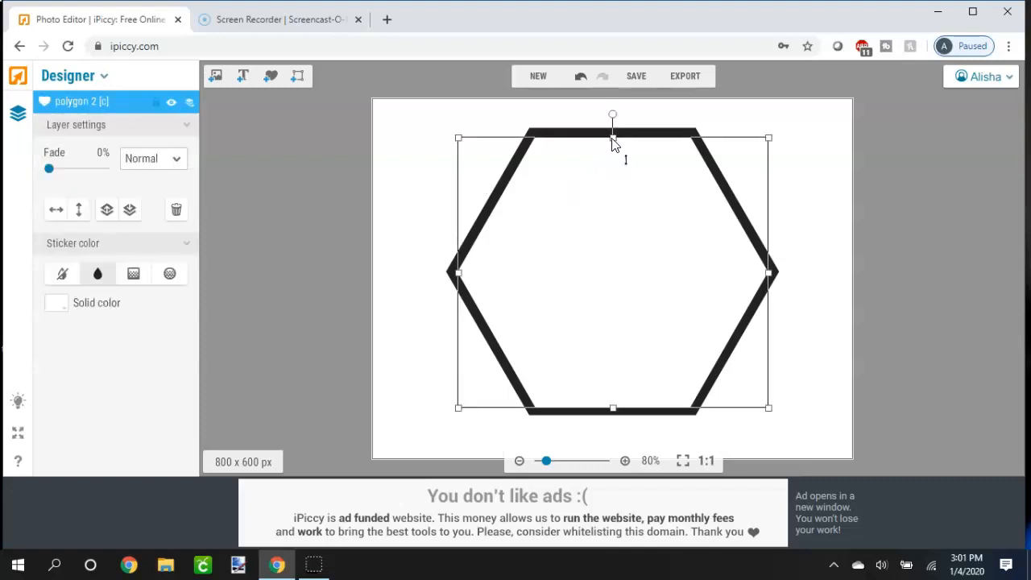
drag(613, 144, 605, 143)
click(429, 185)
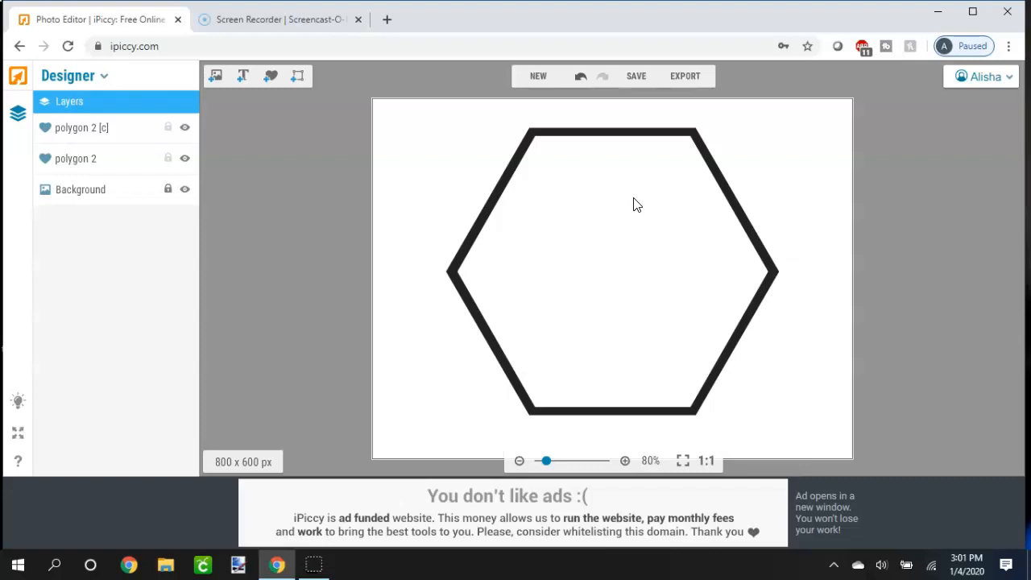
- Save the design to the Desktop as hexa.jpg at Highest quality
click(635, 76)
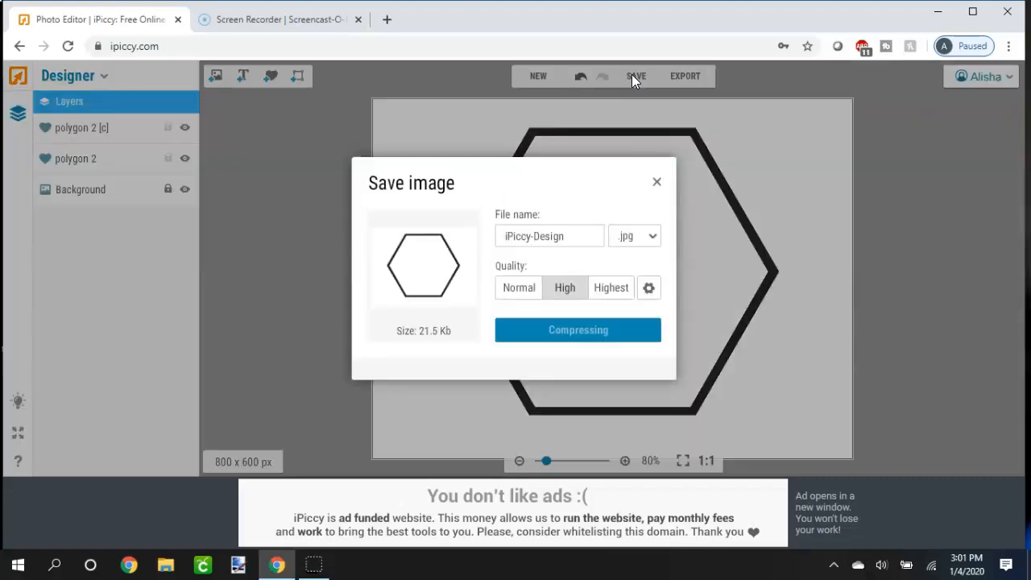
click(612, 290)
drag(570, 237, 467, 236)
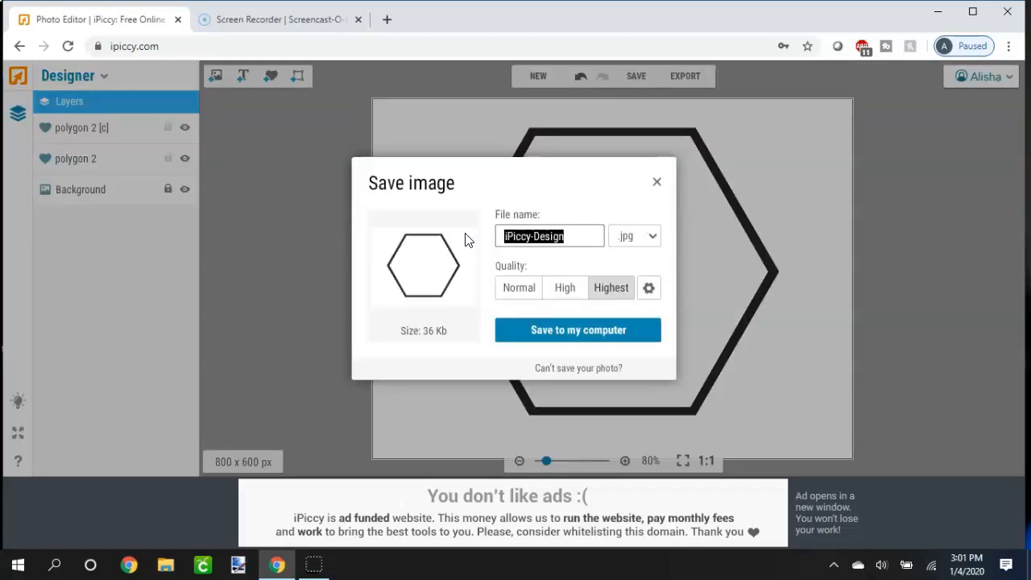
text(hexa)
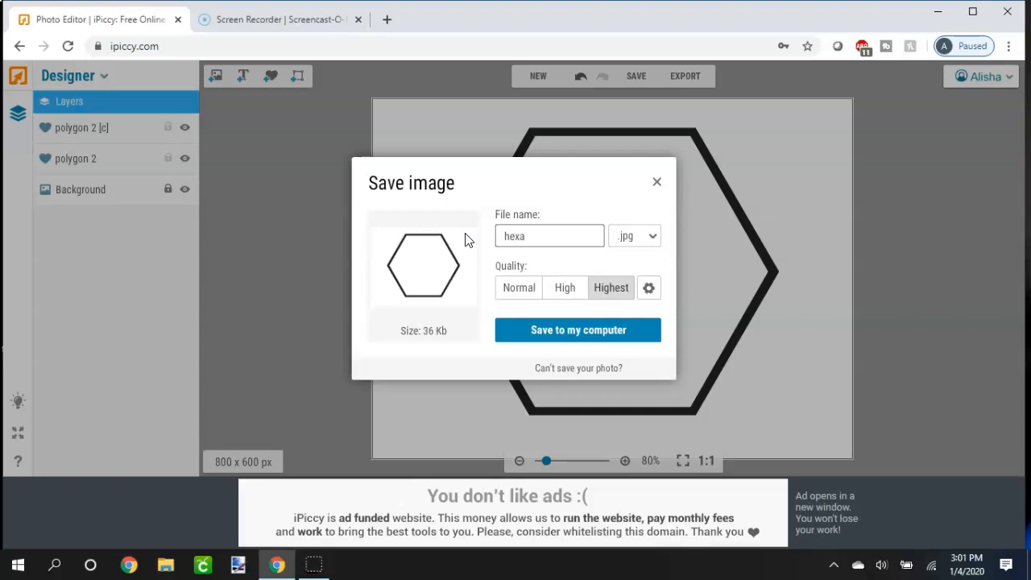
click(545, 336)
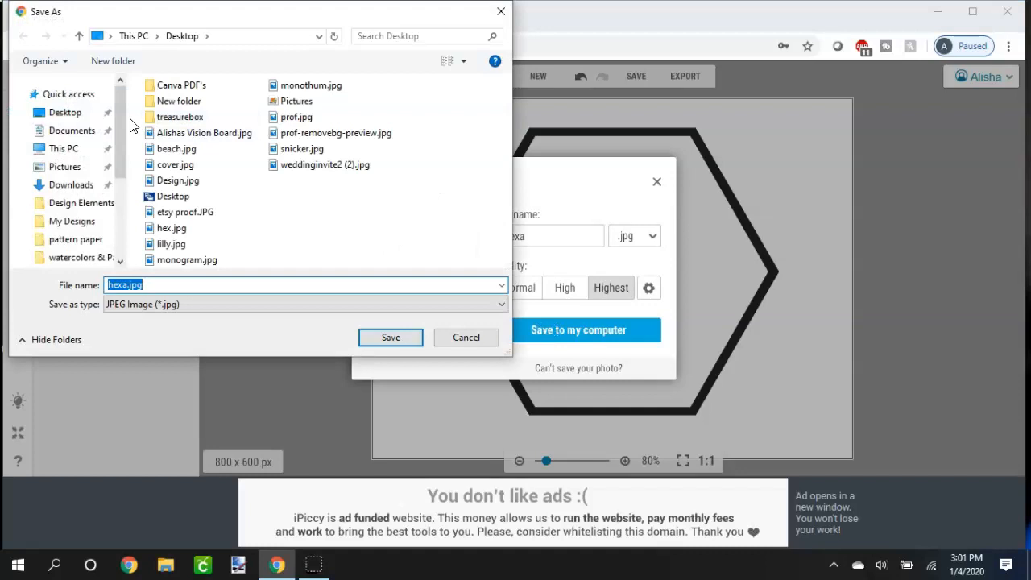
click(68, 112)
click(390, 338)
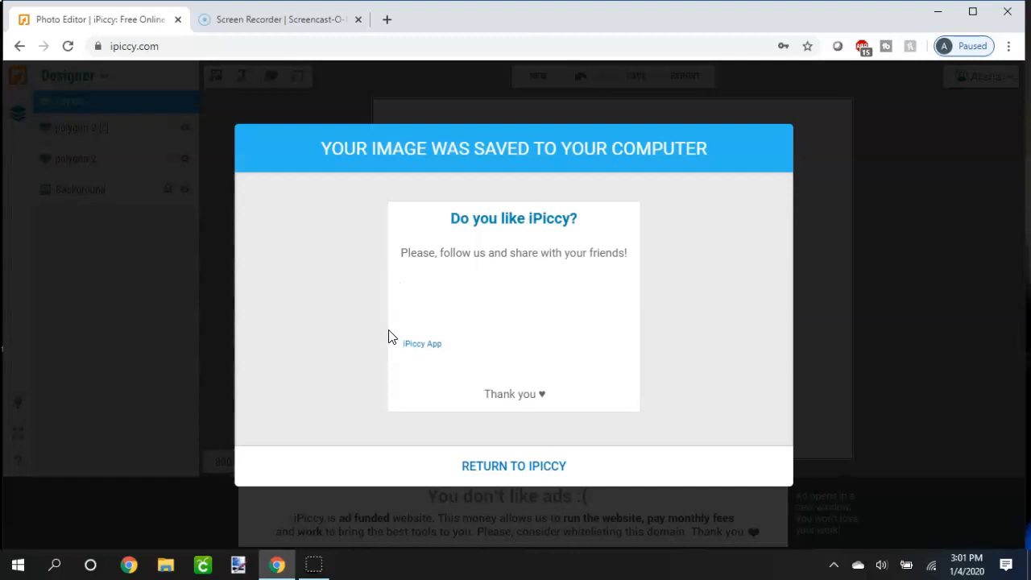
- Open LunaPic in a new browser tab and upload hex.jpg from the Desktop to its Transparent Background tool
click(387, 21)
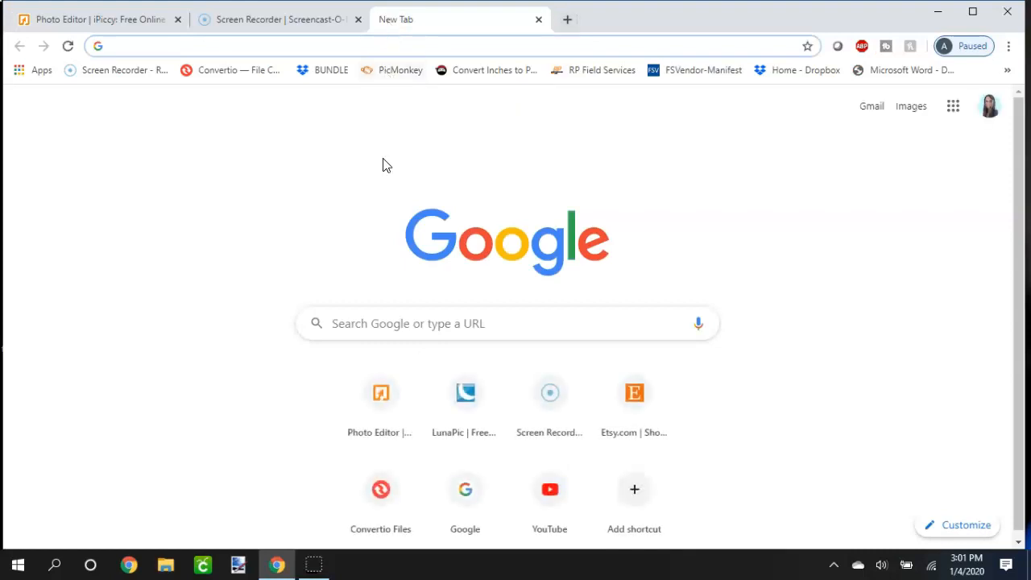
click(473, 403)
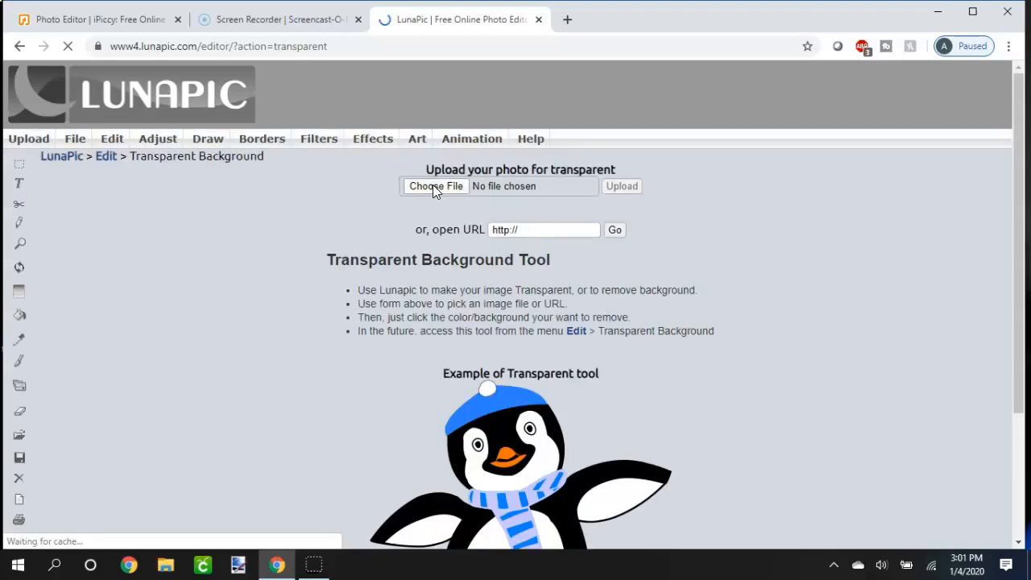
click(432, 186)
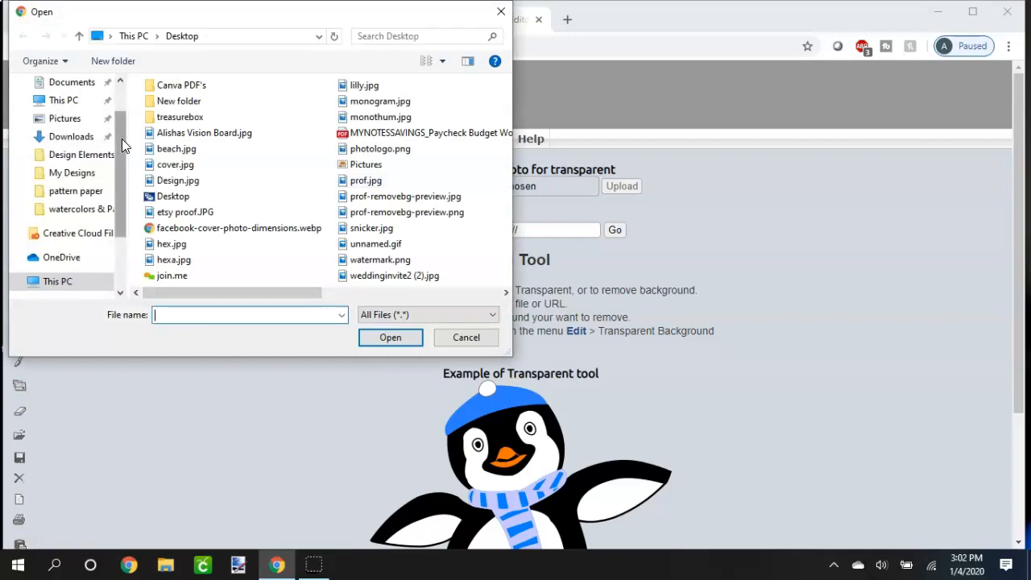
scroll(119, 139, up, 1)
click(64, 112)
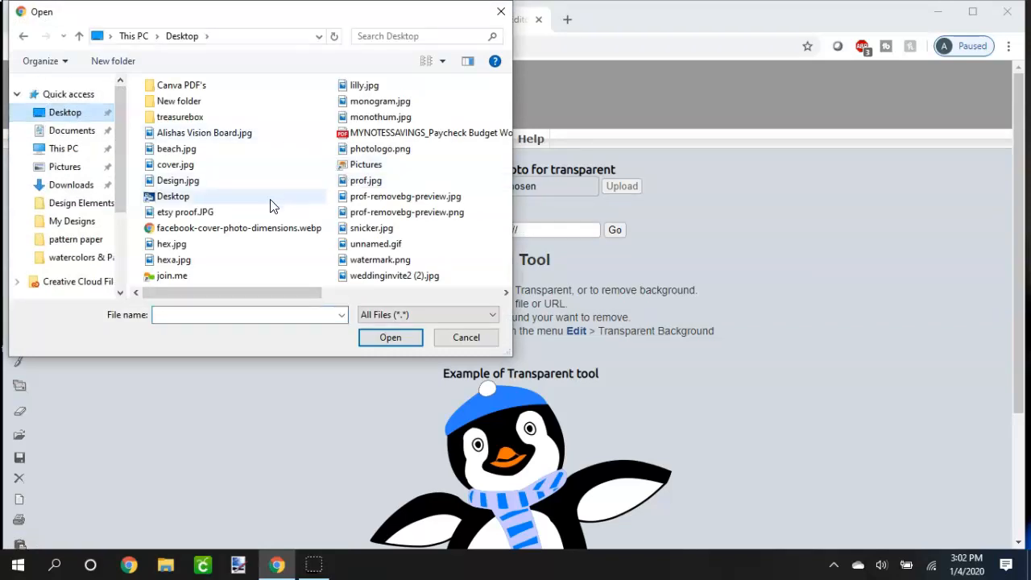
click(189, 247)
click(392, 336)
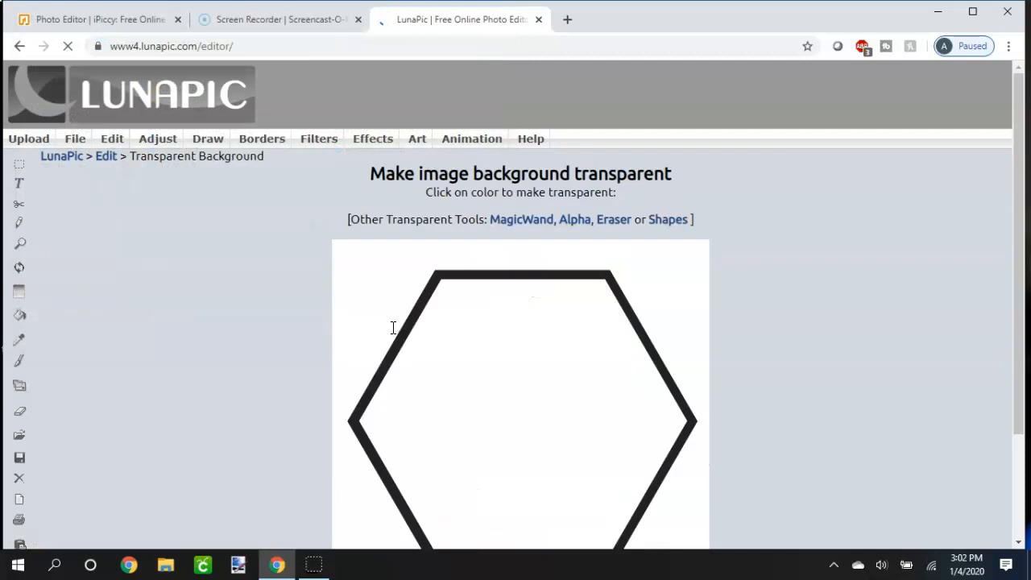
- Make the white area outside the hexagon outline transparent and apply the effect in Transparent Area mode
scroll(688, 301, down, 2)
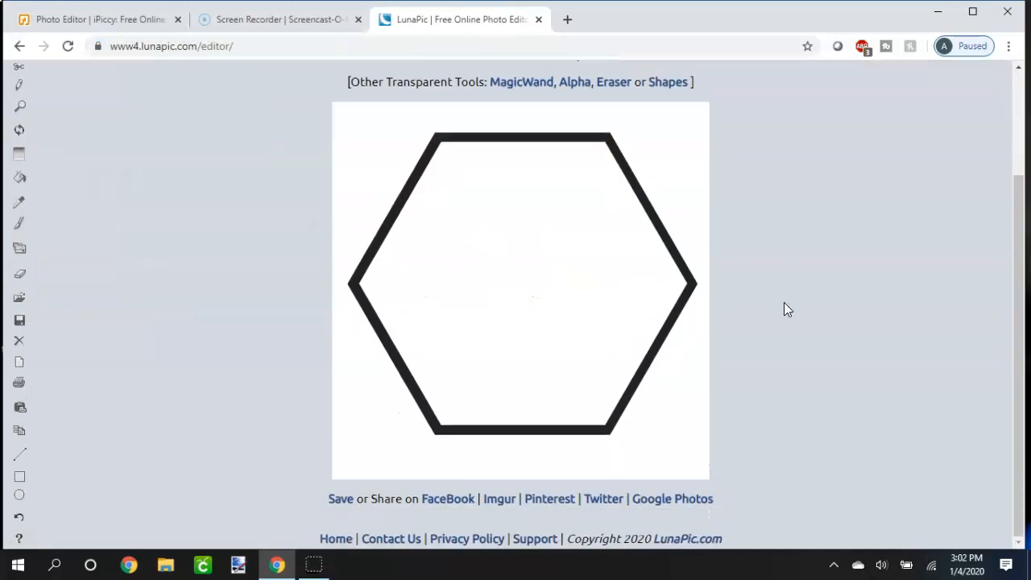
click(668, 164)
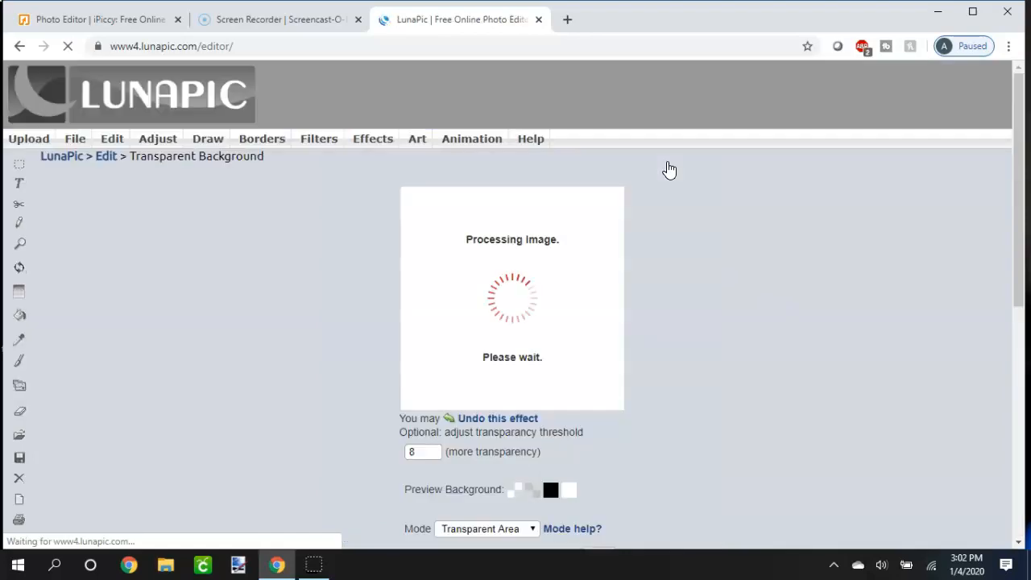
scroll(677, 253, down, 2)
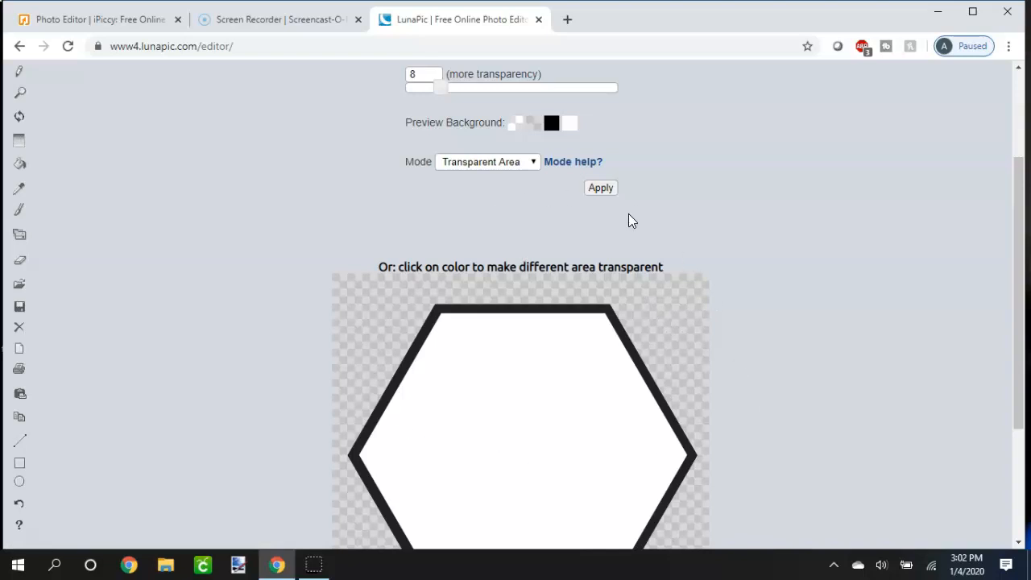
click(602, 188)
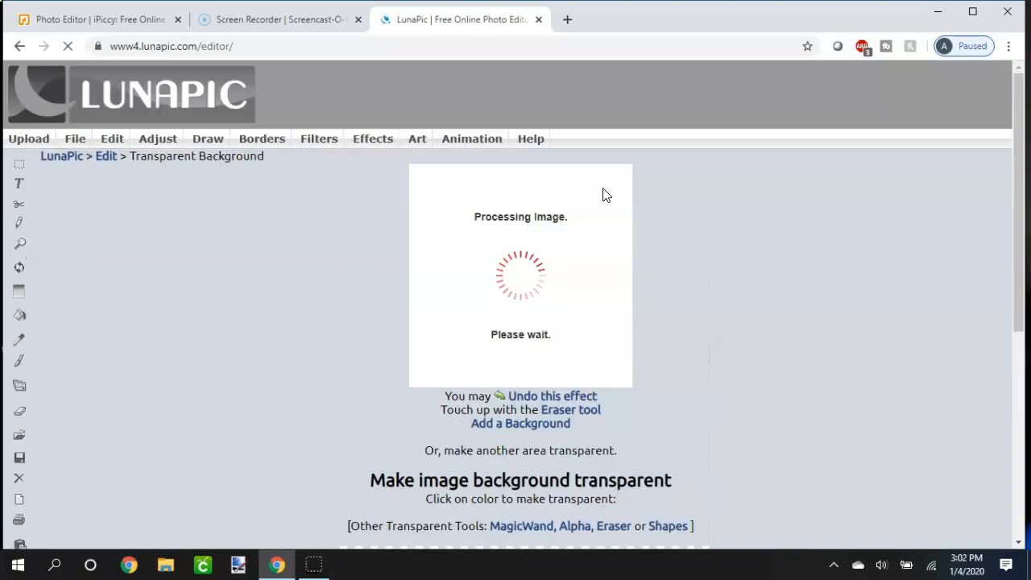
- Make the white area inside the hexagon outline transparent
scroll(732, 295, down, 2)
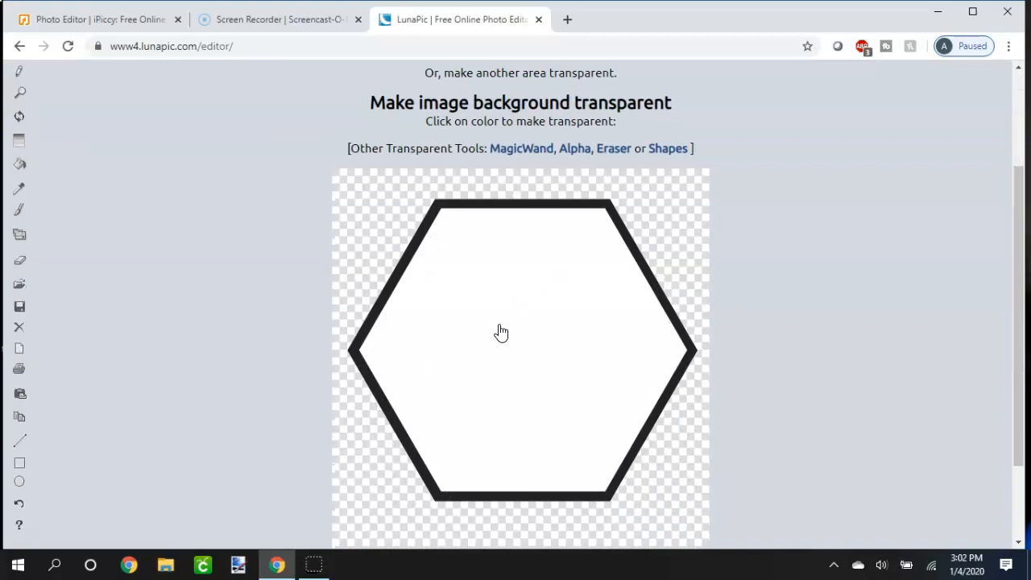
click(500, 333)
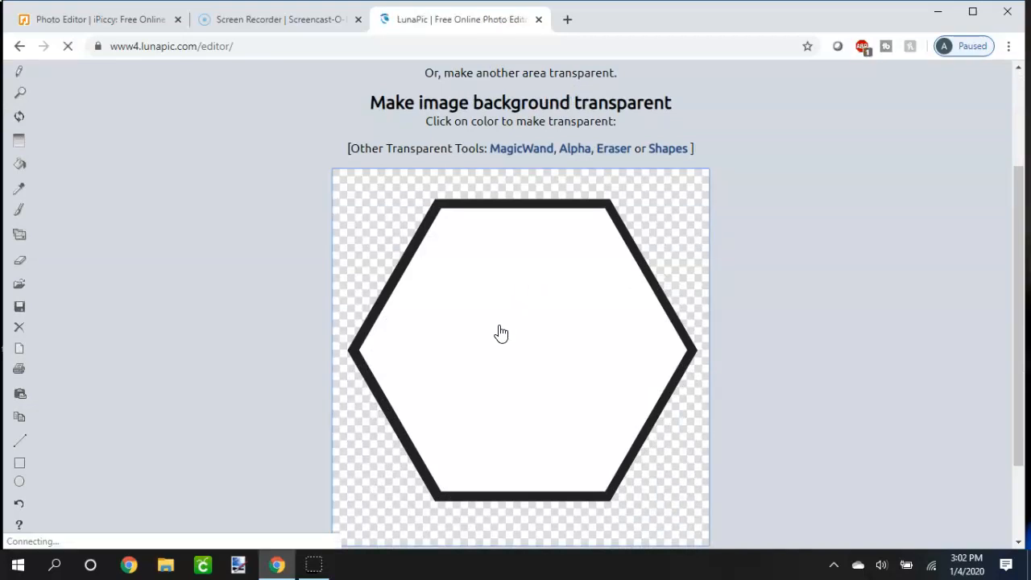
click(600, 339)
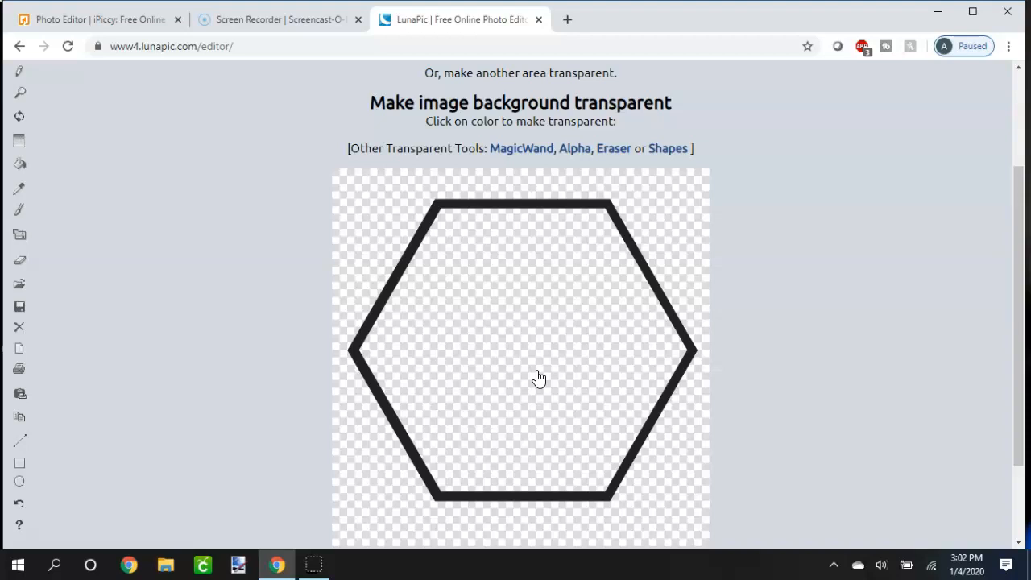
- Save the transparent hexagon as a PNG and open the downloaded image in Photos
scroll(540, 378, up, 3)
mouse_move(73, 144)
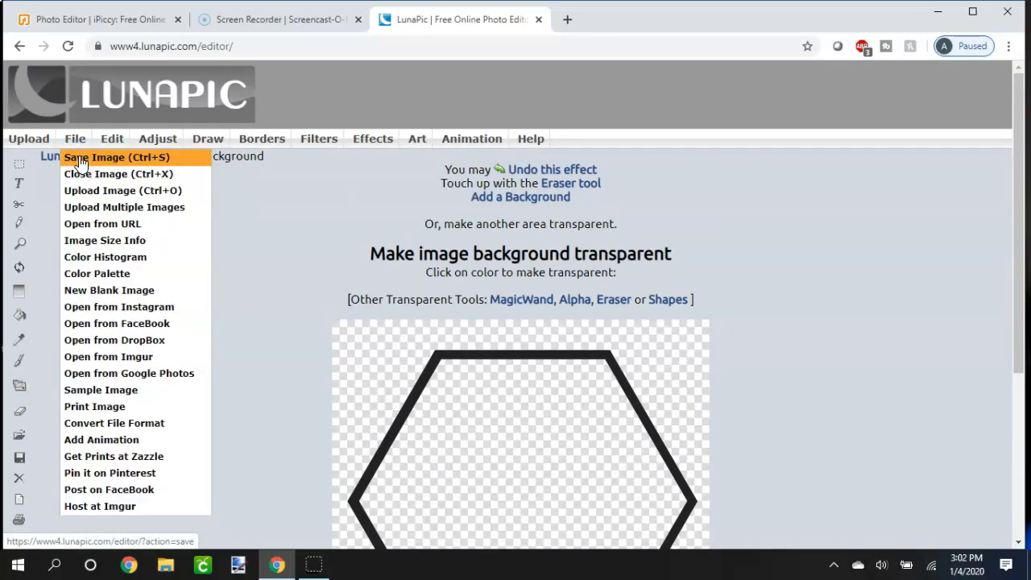
click(81, 160)
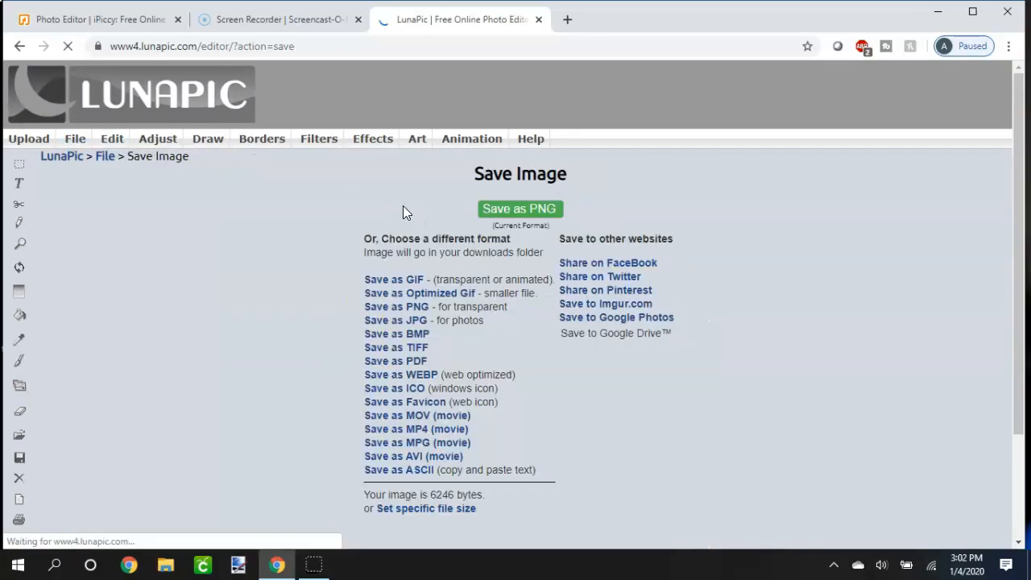
click(519, 214)
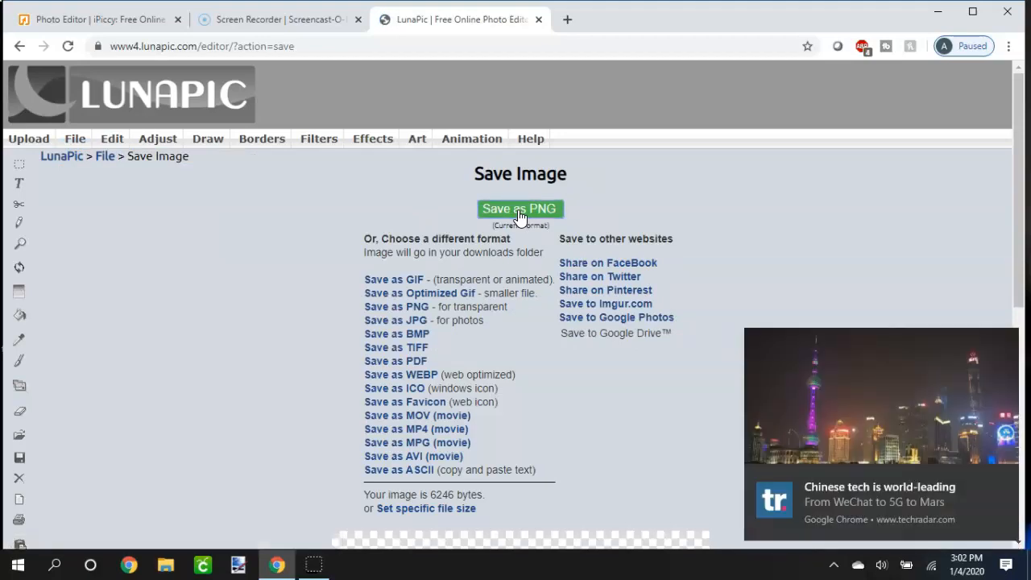
click(1005, 481)
click(74, 530)
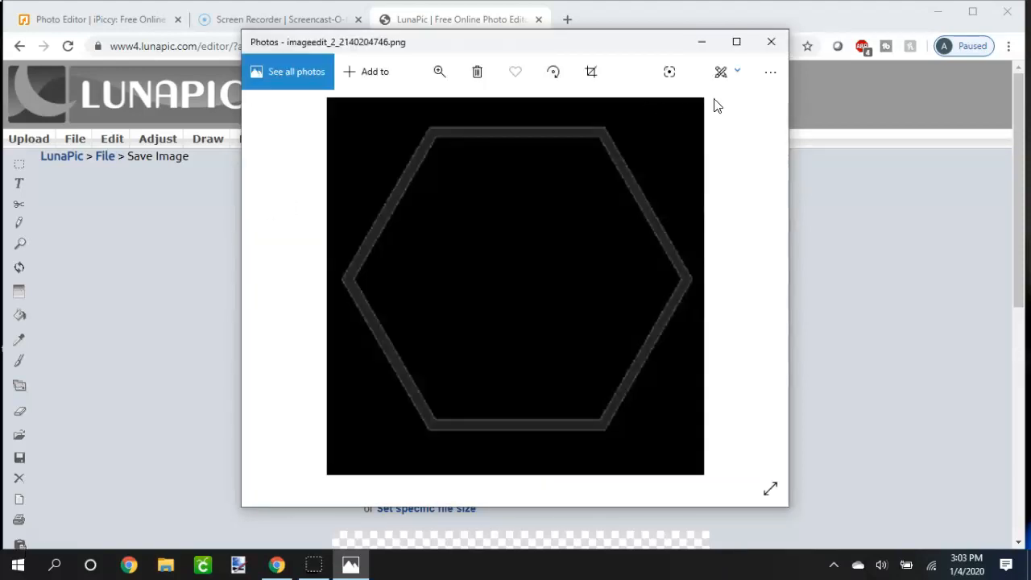
- Save a copy of the image to the Desktop as a PNG named "hexa" and close Photos
click(772, 73)
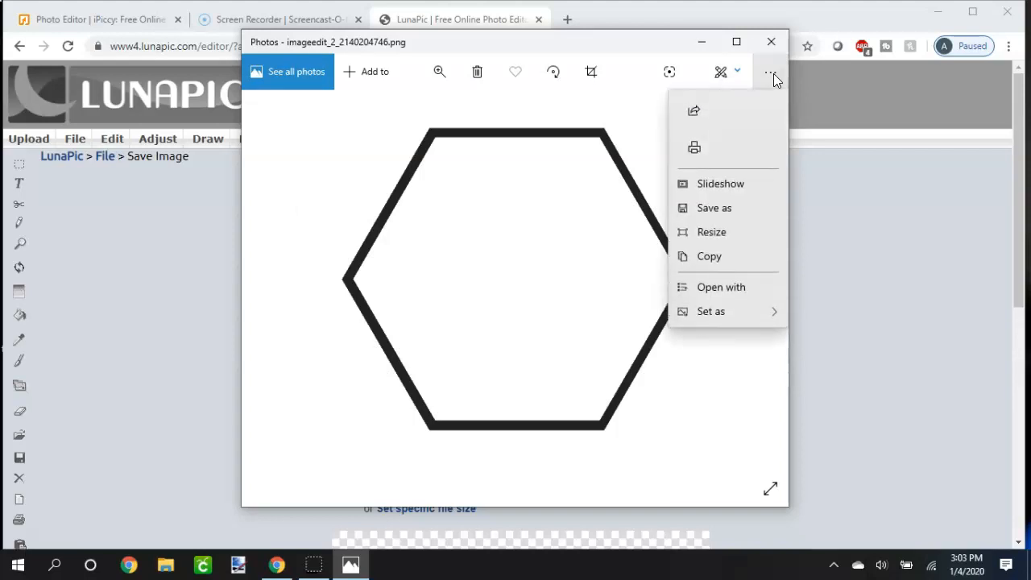
click(722, 208)
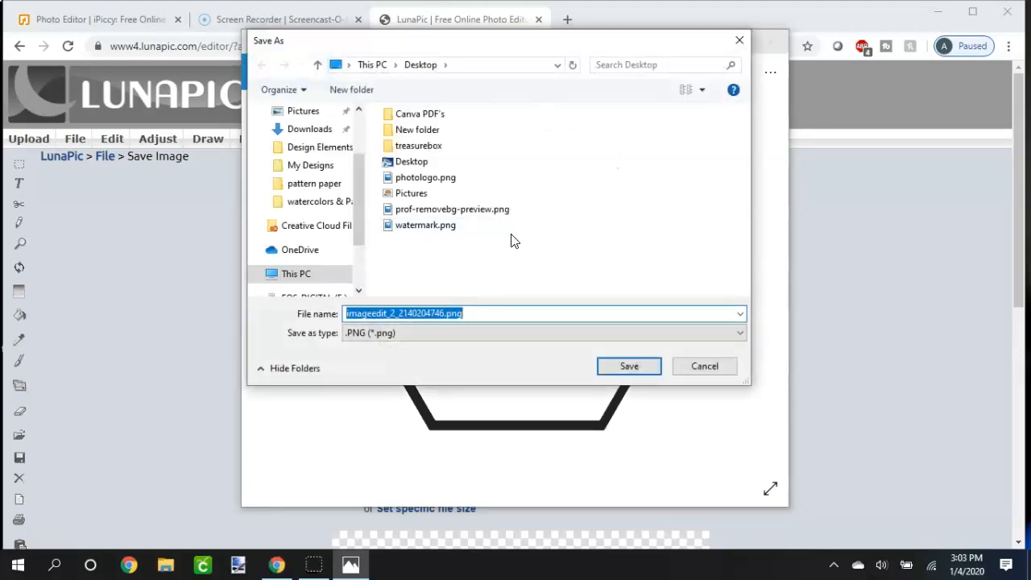
key(BackSpace)
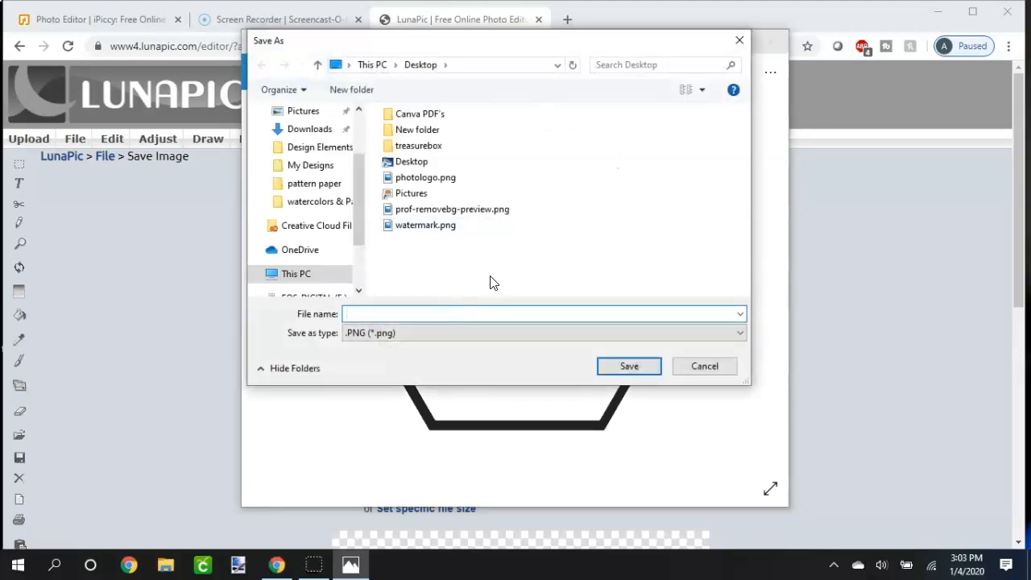
text(hex)
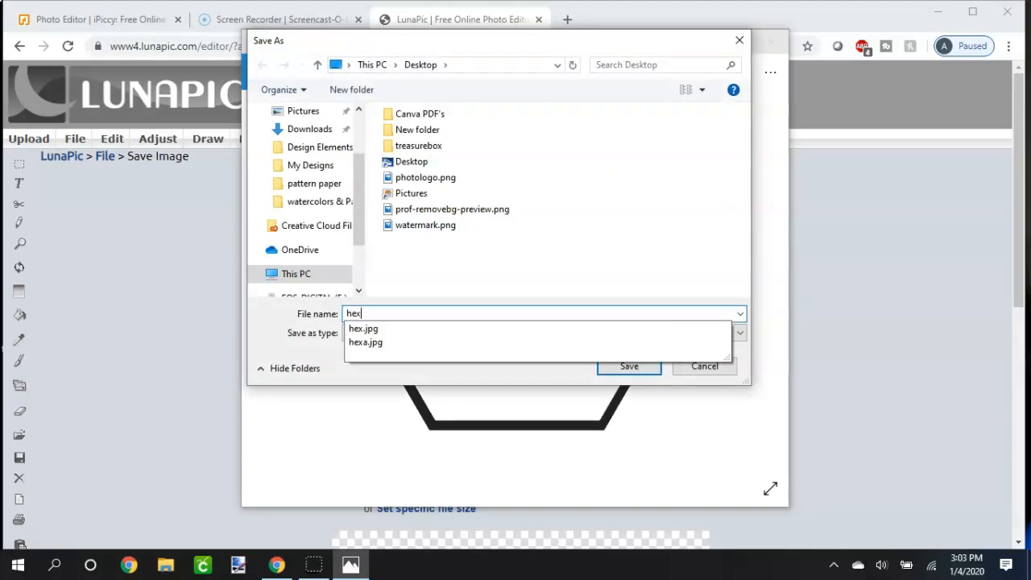
text(a)
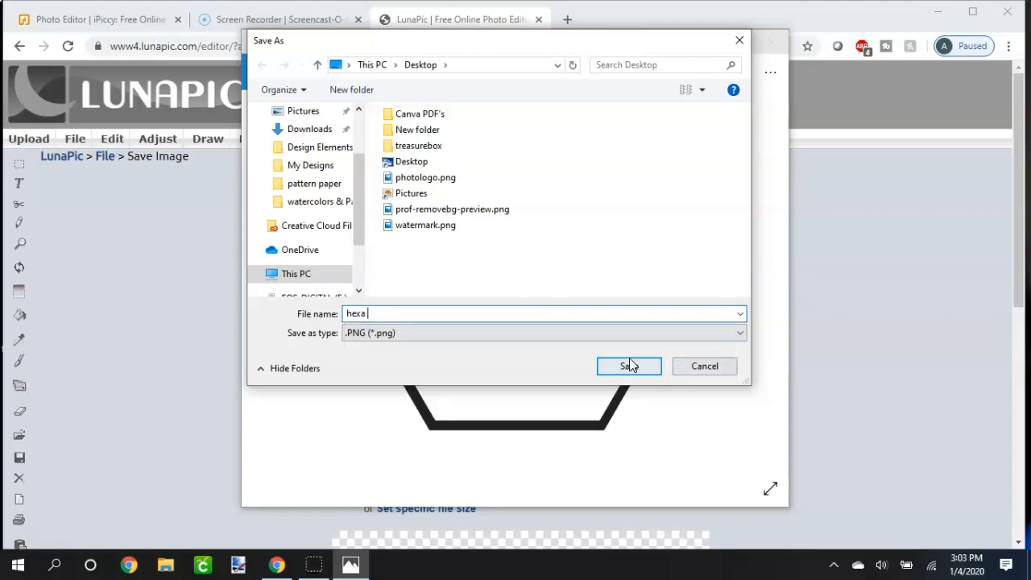
scroll(354, 169, up, 2)
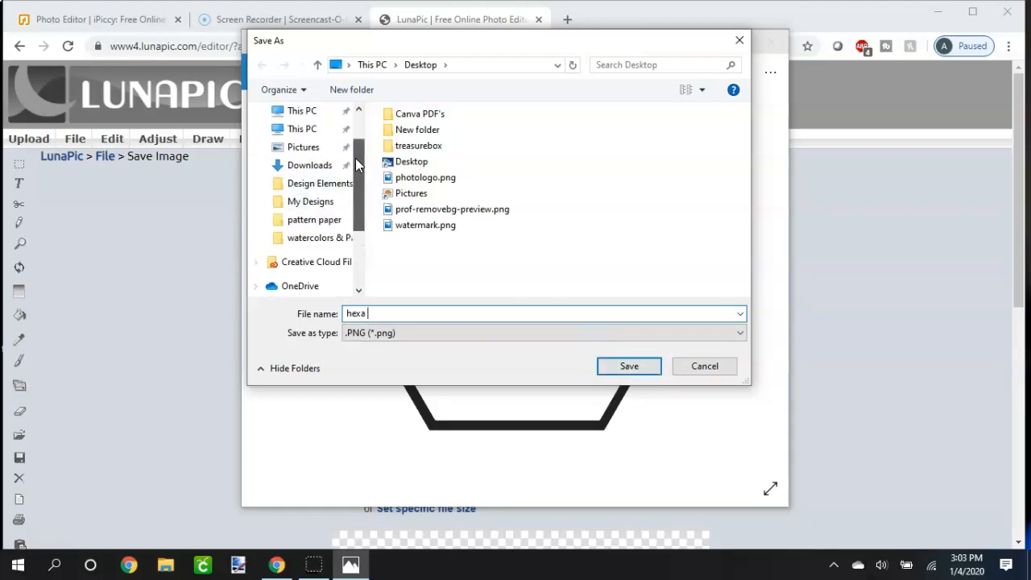
click(625, 367)
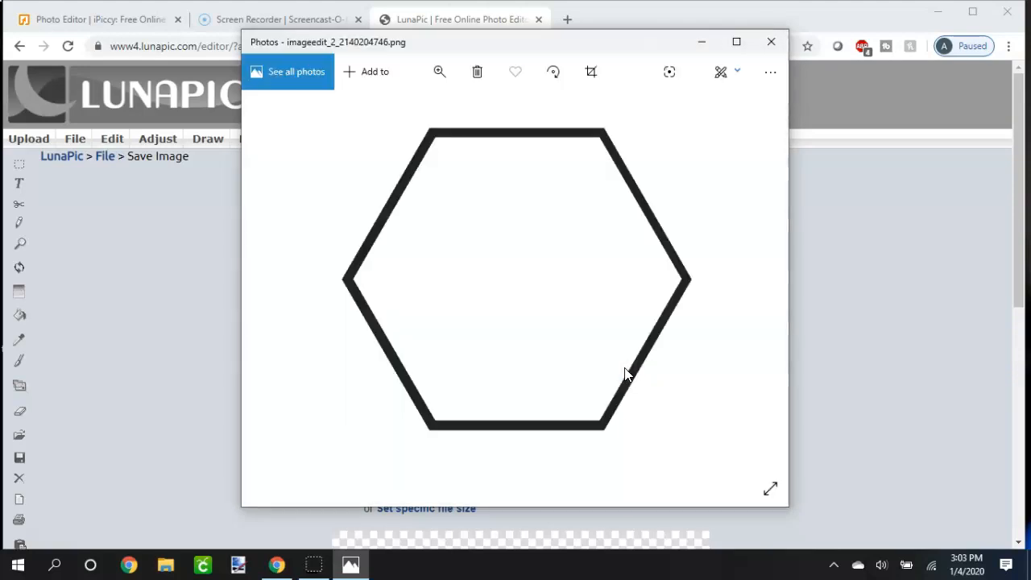
click(772, 41)
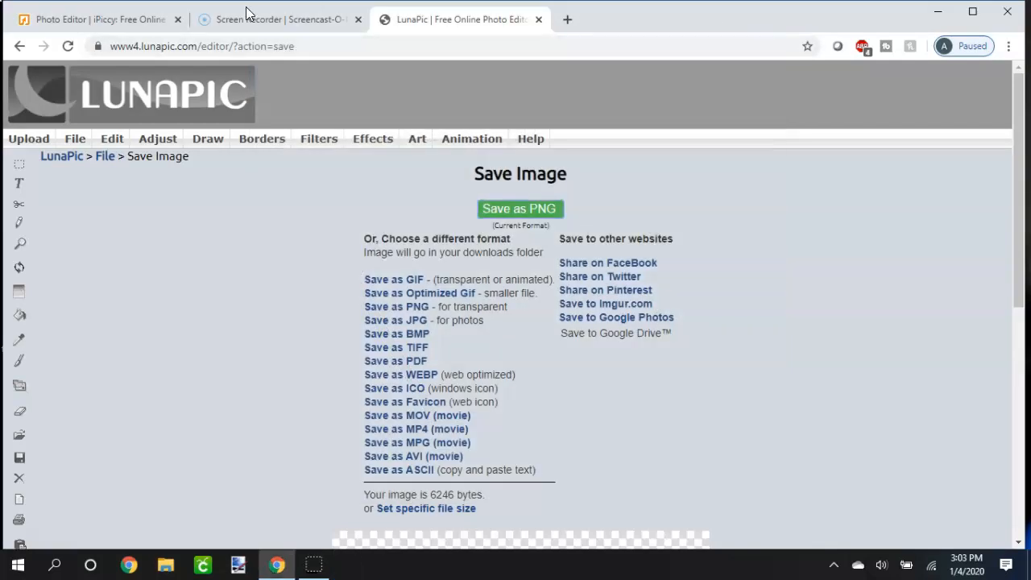
- Switch to iPiccy, discard the current design and create a new white canvas 700 px wide and 600 px high
click(97, 20)
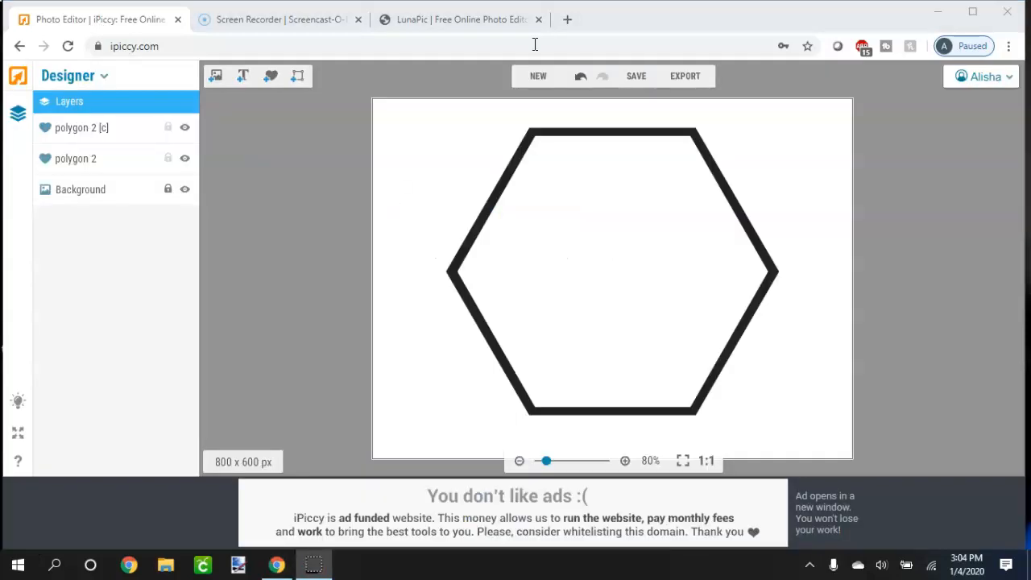
click(538, 75)
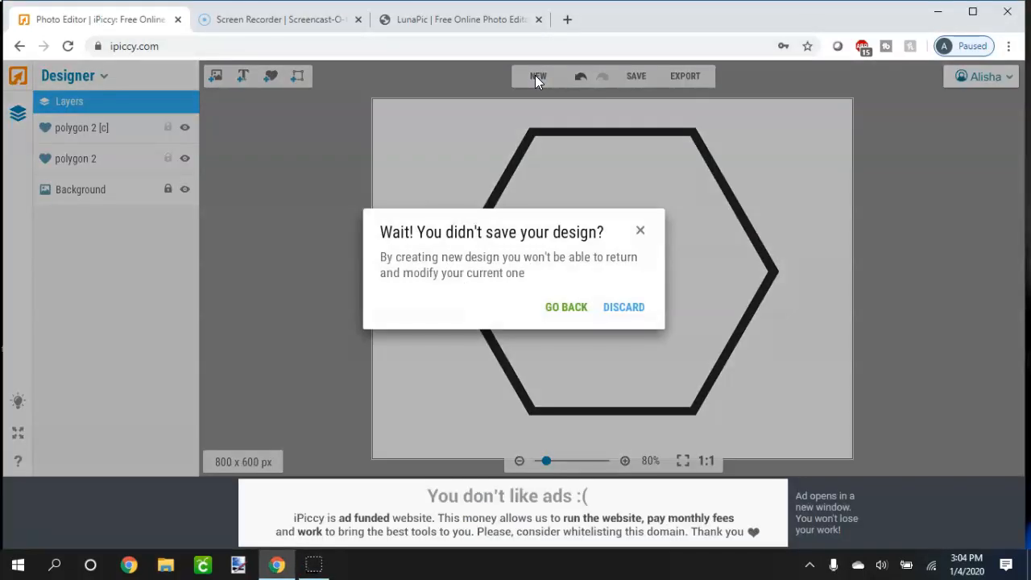
click(620, 313)
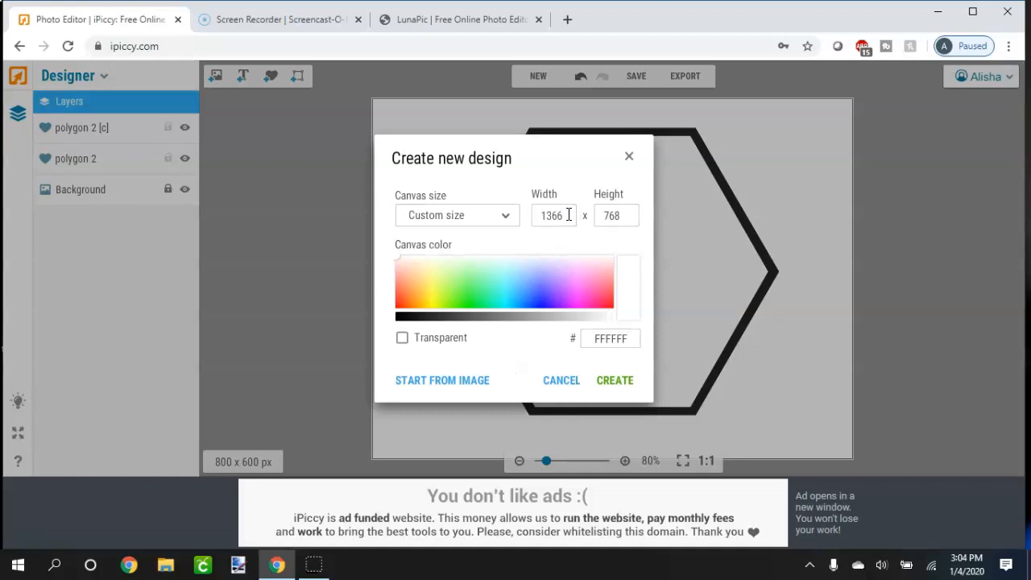
drag(566, 213, 519, 214)
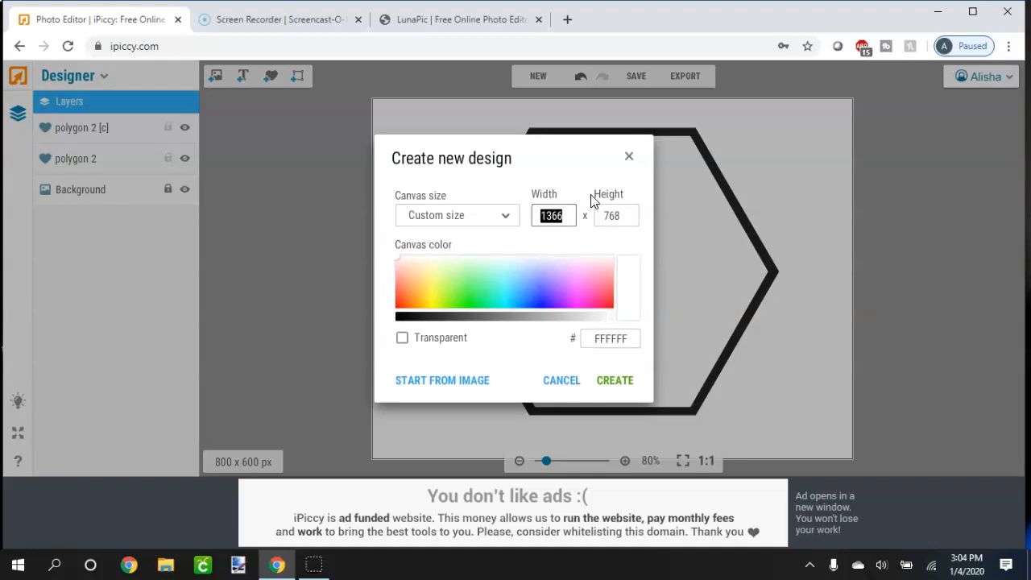
text(700)
drag(627, 216, 597, 223)
text(6)
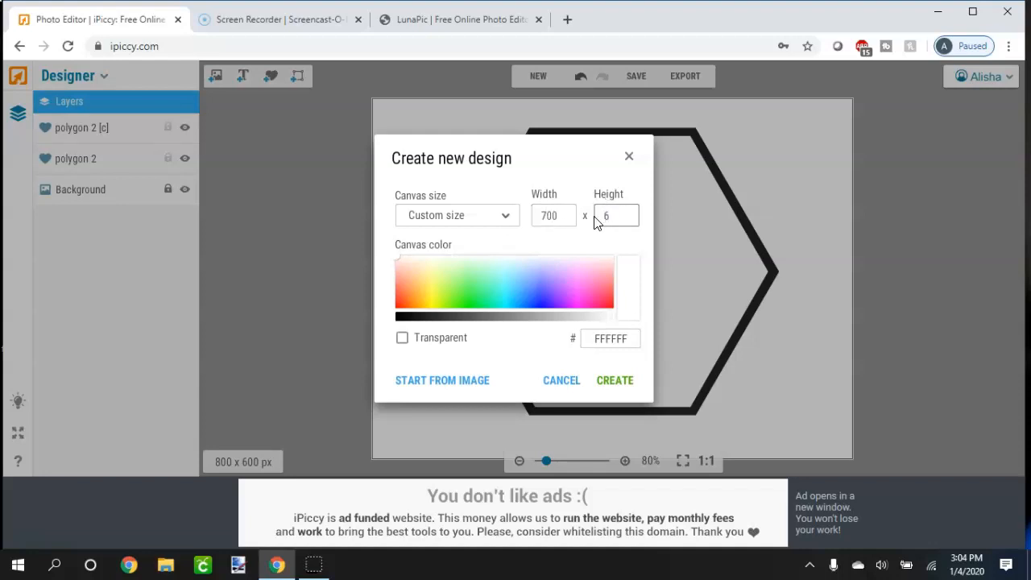
text(00)
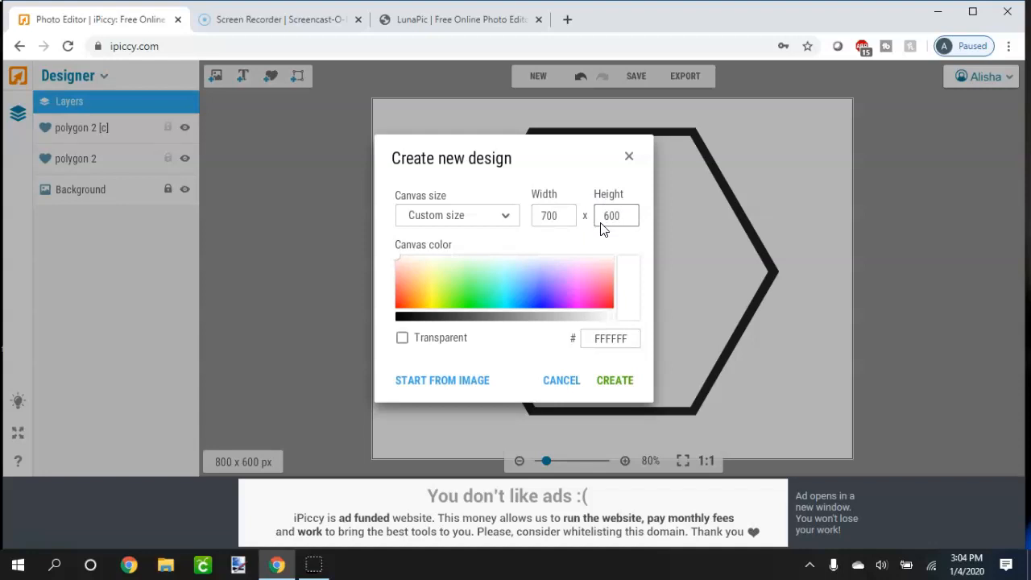
click(620, 387)
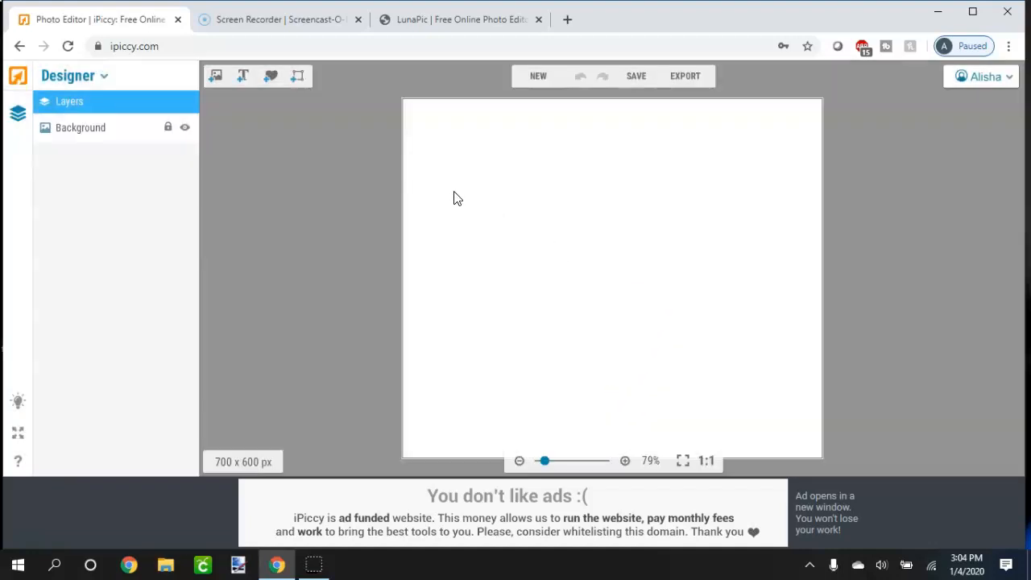
- Upload the hexa PNG from the Desktop and place it near the centre of the canvas
click(216, 81)
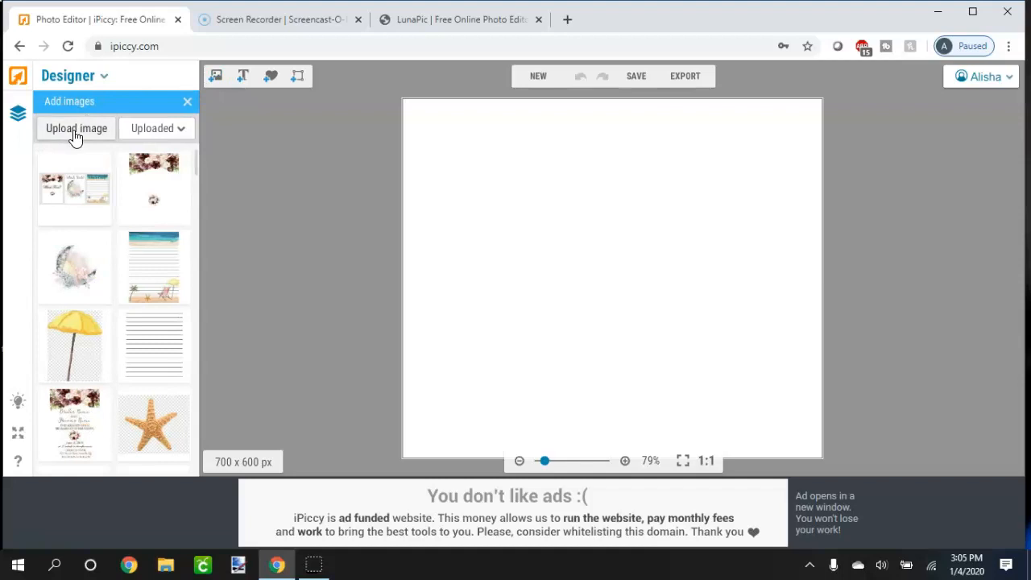
click(76, 131)
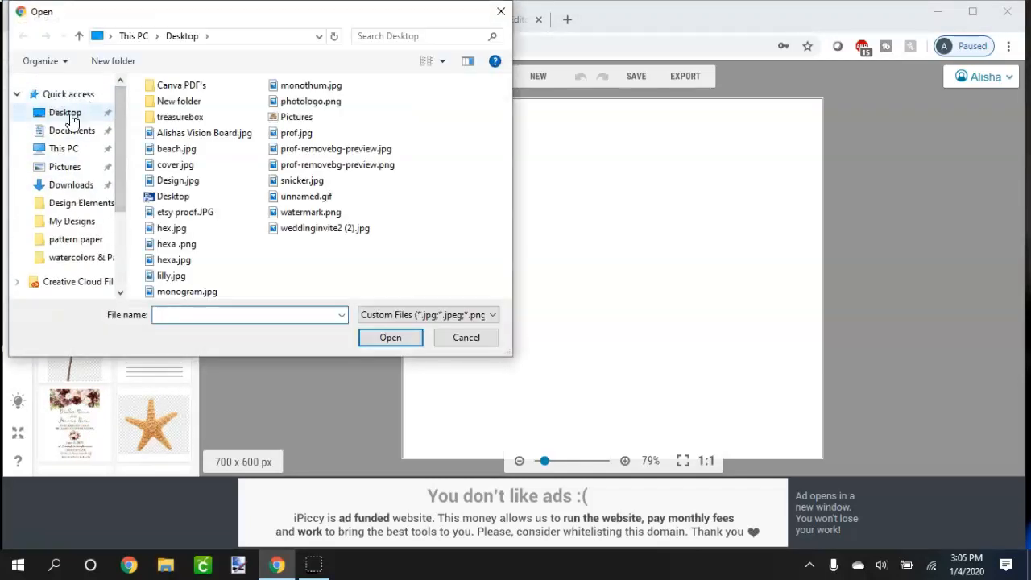
click(71, 117)
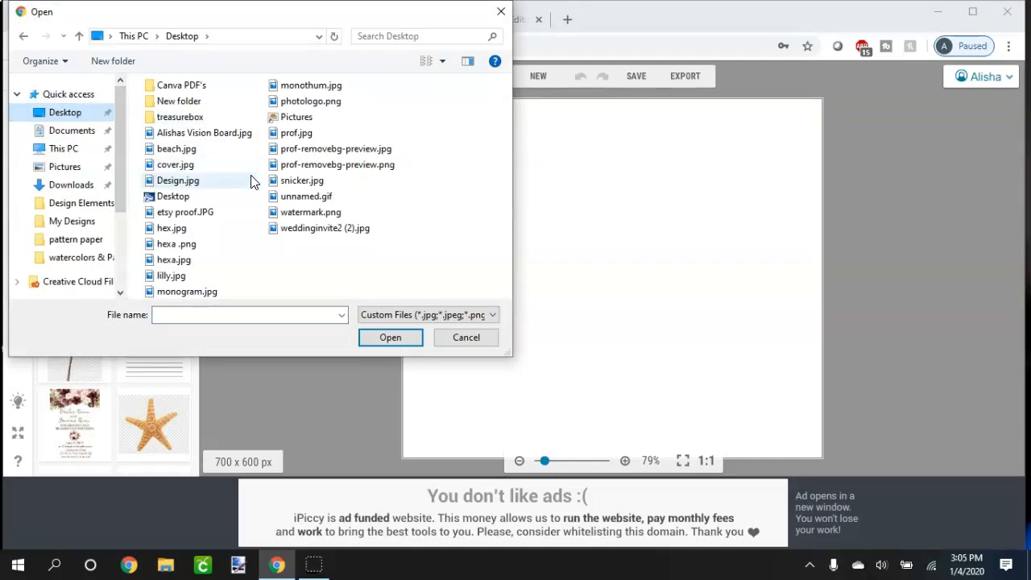
double_click(195, 243)
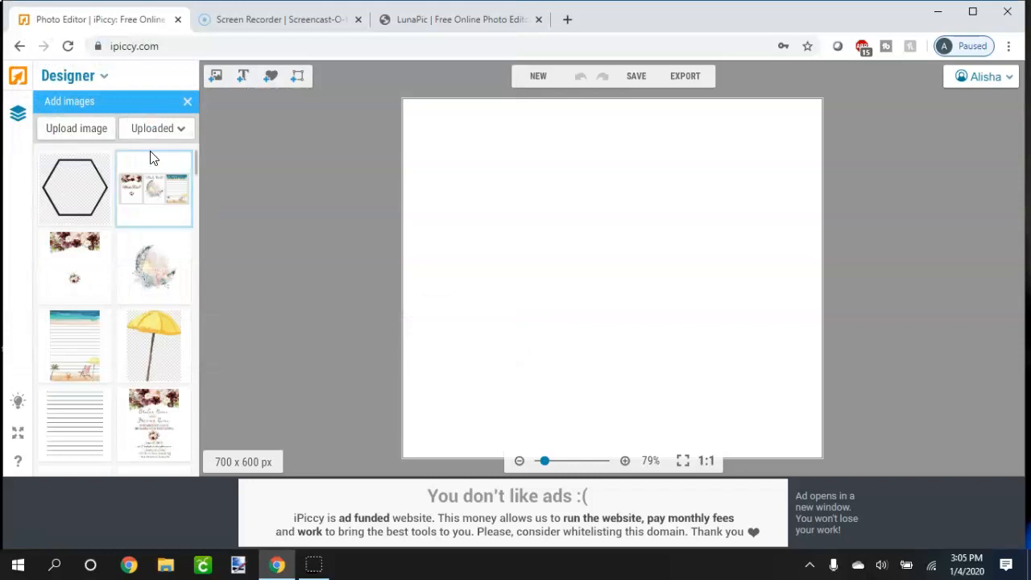
drag(77, 186, 520, 213)
drag(591, 269, 612, 265)
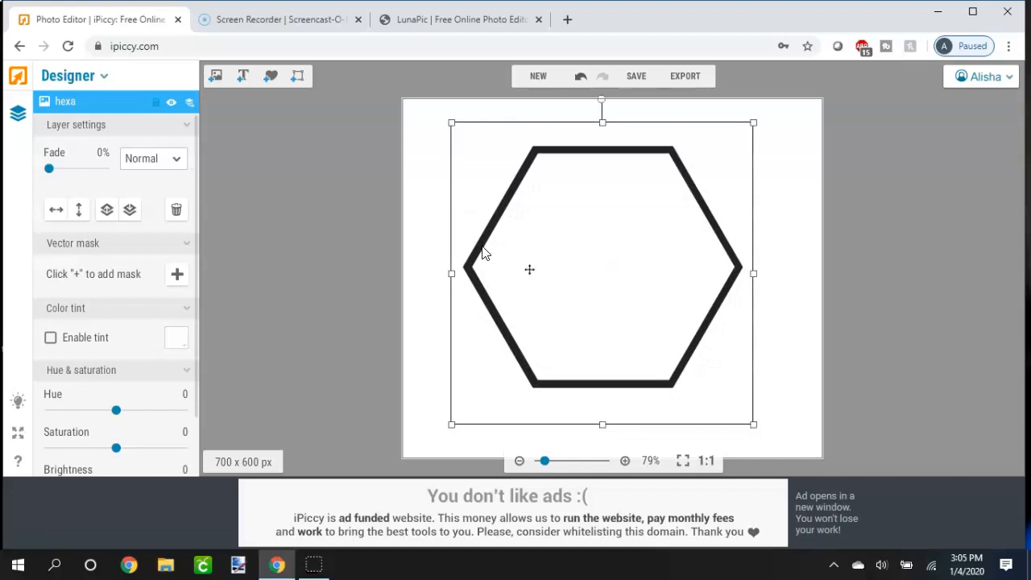
- Duplicate the hexagon layer, rotate the copy slightly counterclockwise and lay it over the original as an interlaced frame
click(419, 215)
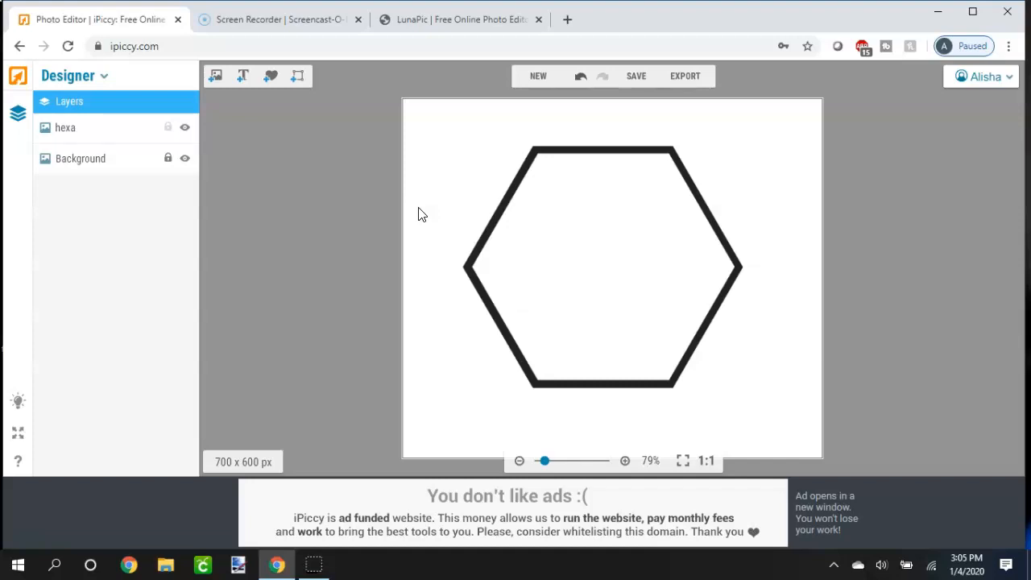
right_click(581, 216)
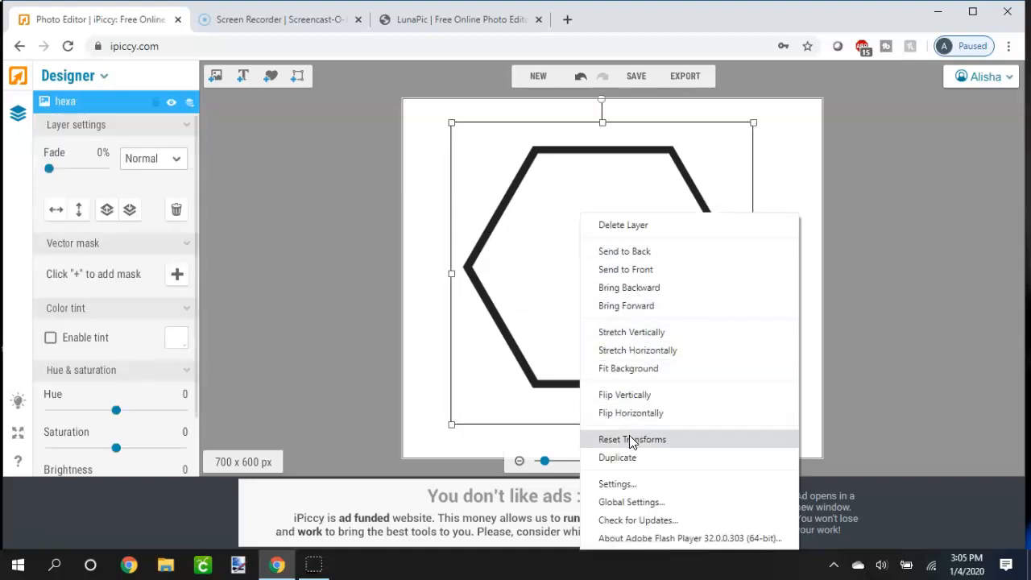
click(629, 456)
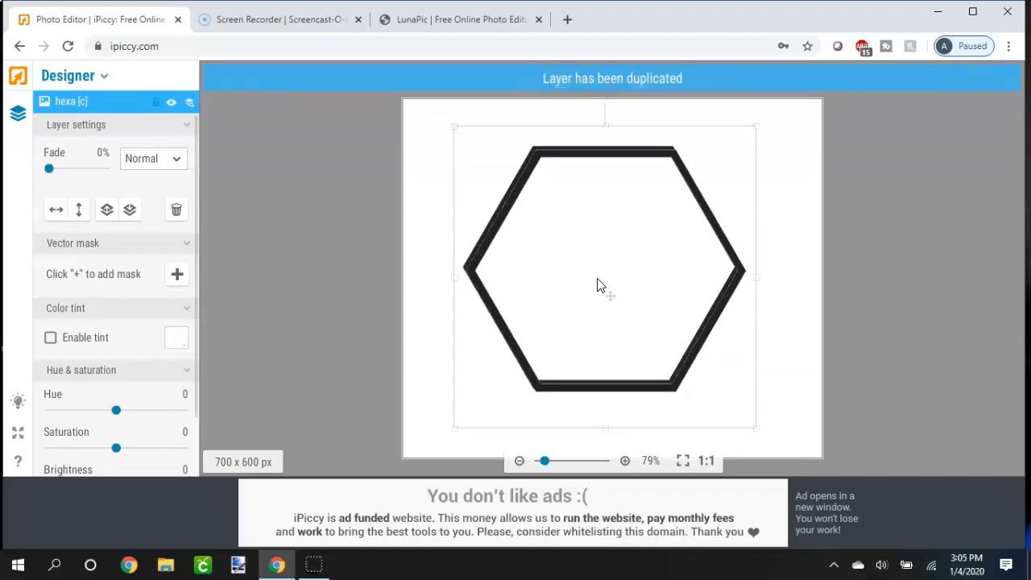
drag(598, 285, 606, 299)
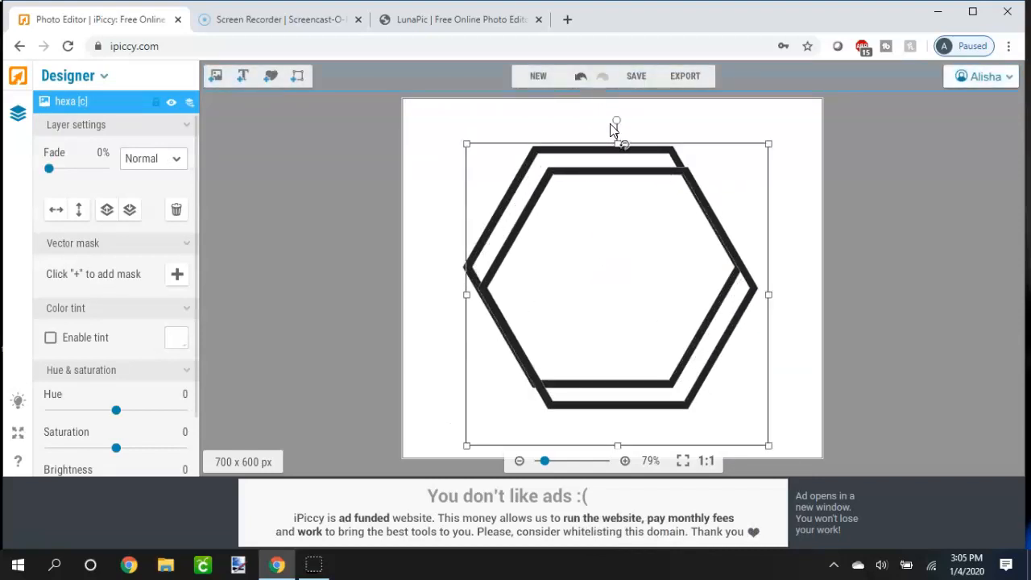
drag(615, 123, 571, 127)
drag(566, 199, 542, 216)
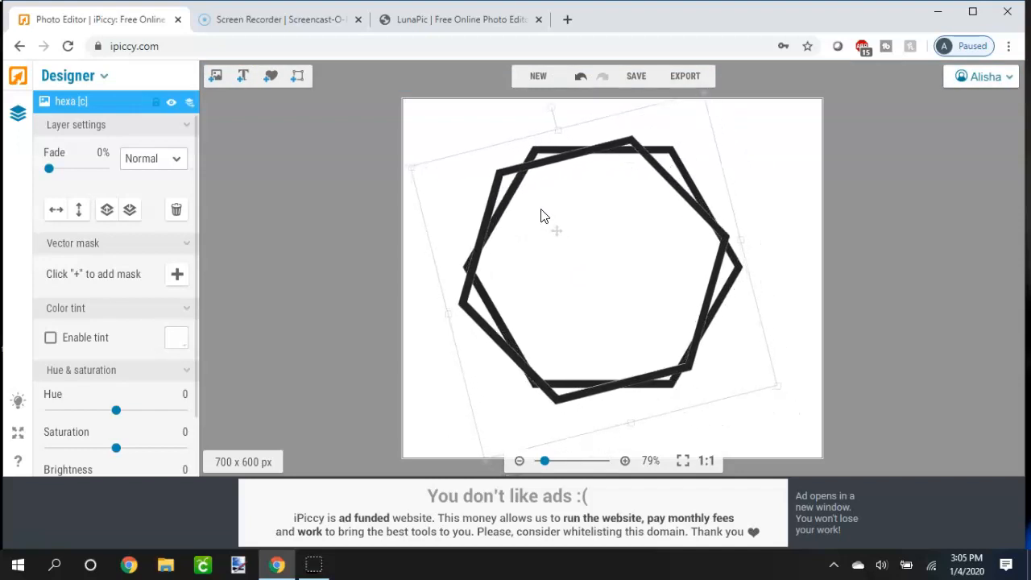
click(373, 234)
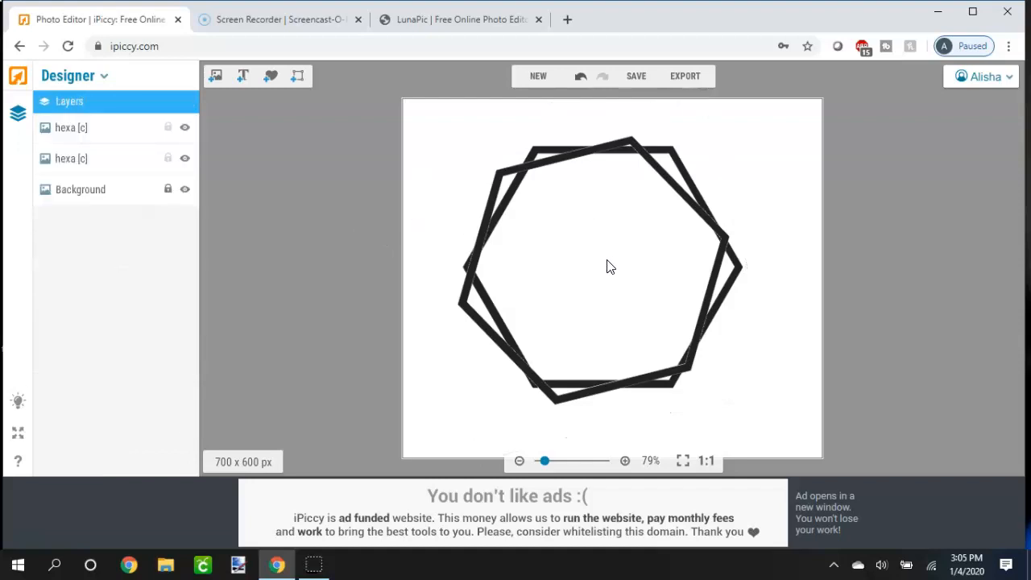
- Move the rotated hexagon copy aside and place the uploaded pink glitter image over the upper-left part of the original hexagon
drag(610, 267, 731, 286)
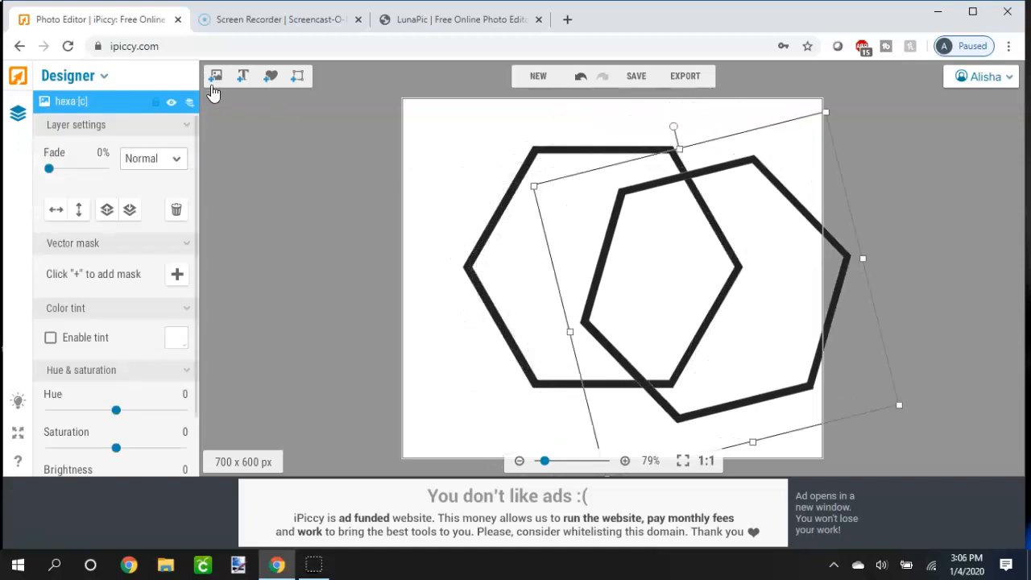
click(216, 78)
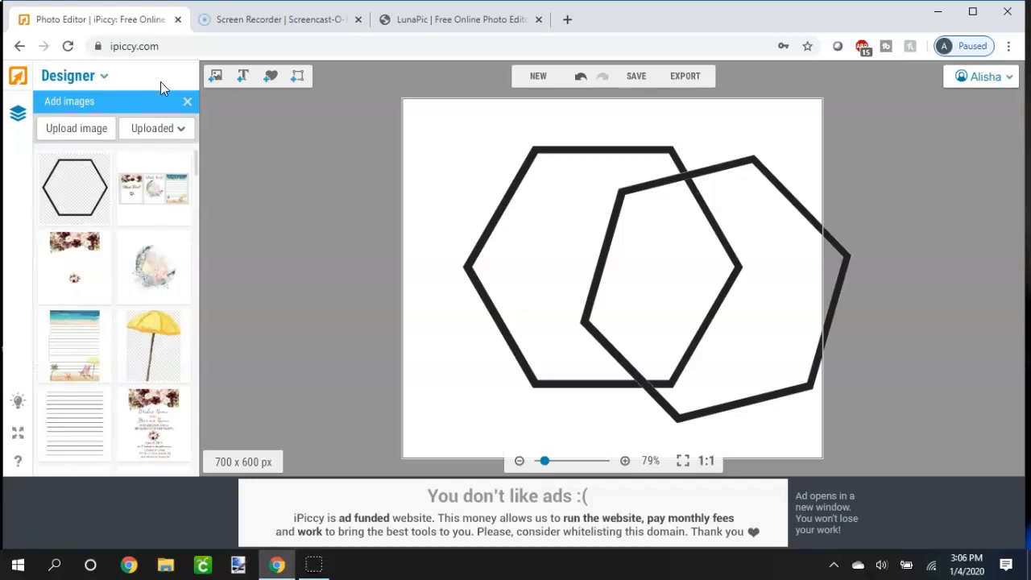
click(69, 132)
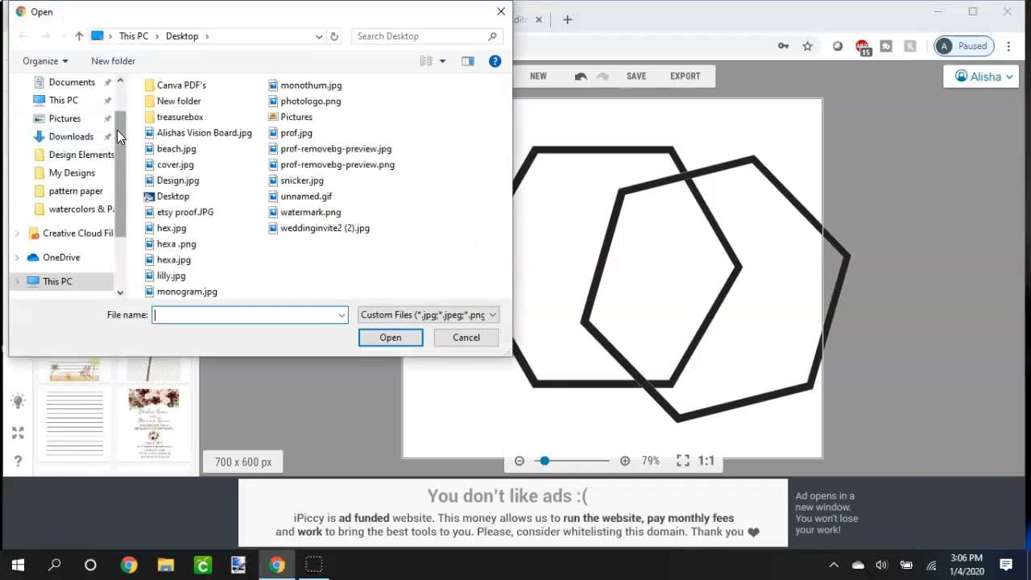
click(467, 335)
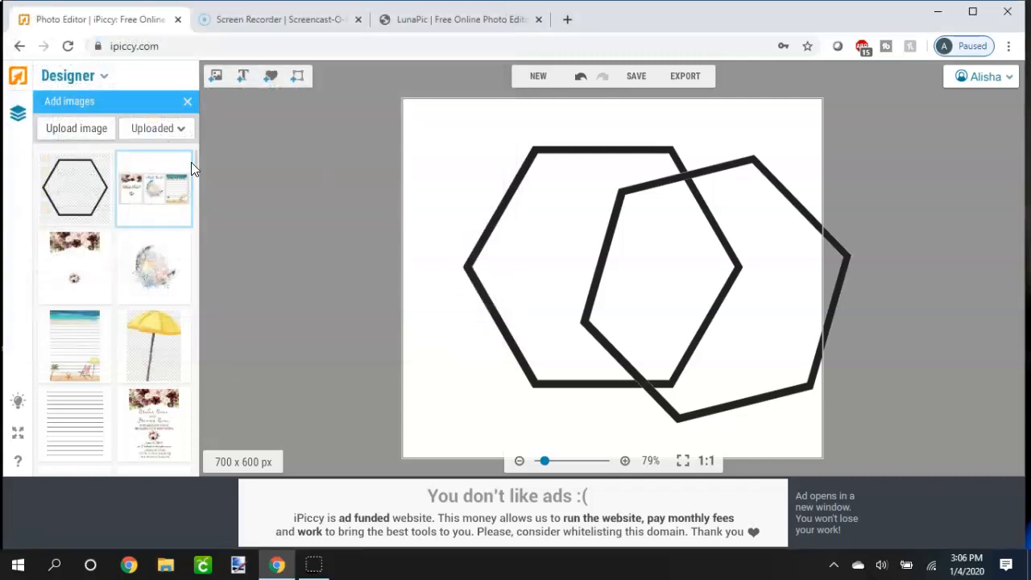
scroll(195, 161, down, 5)
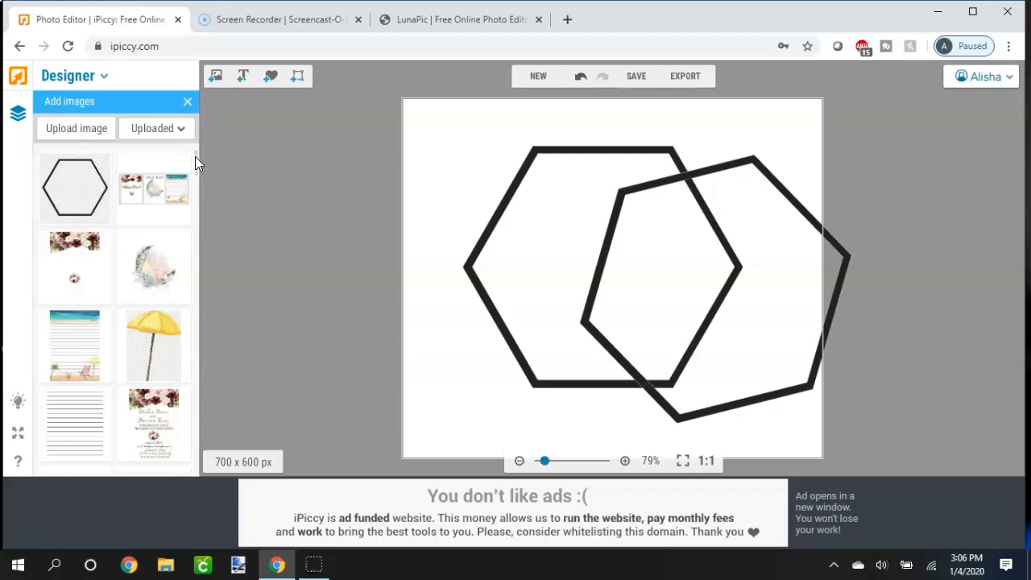
scroll(195, 156, down, 2)
scroll(196, 159, down, 5)
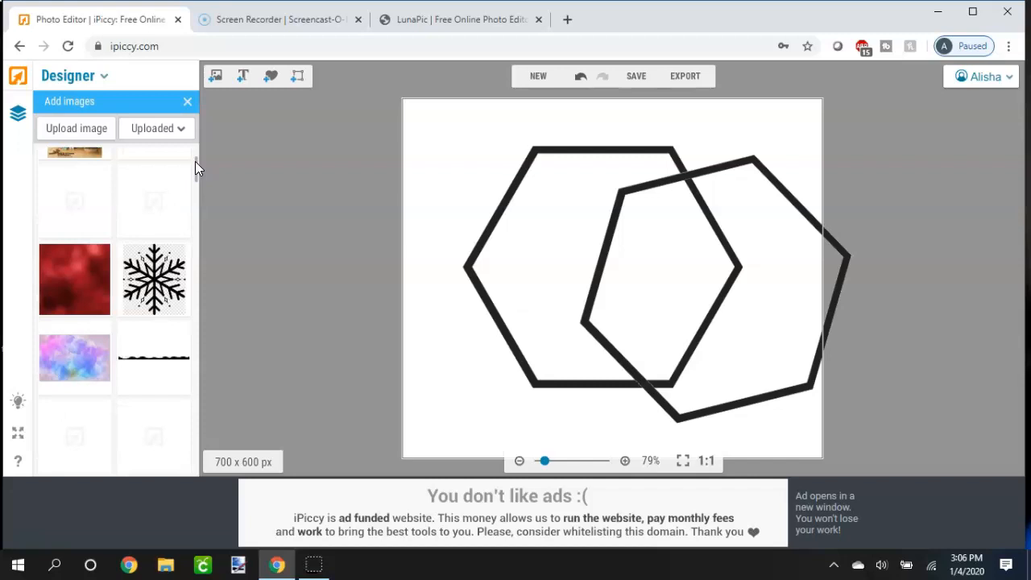
scroll(195, 160, down, 3)
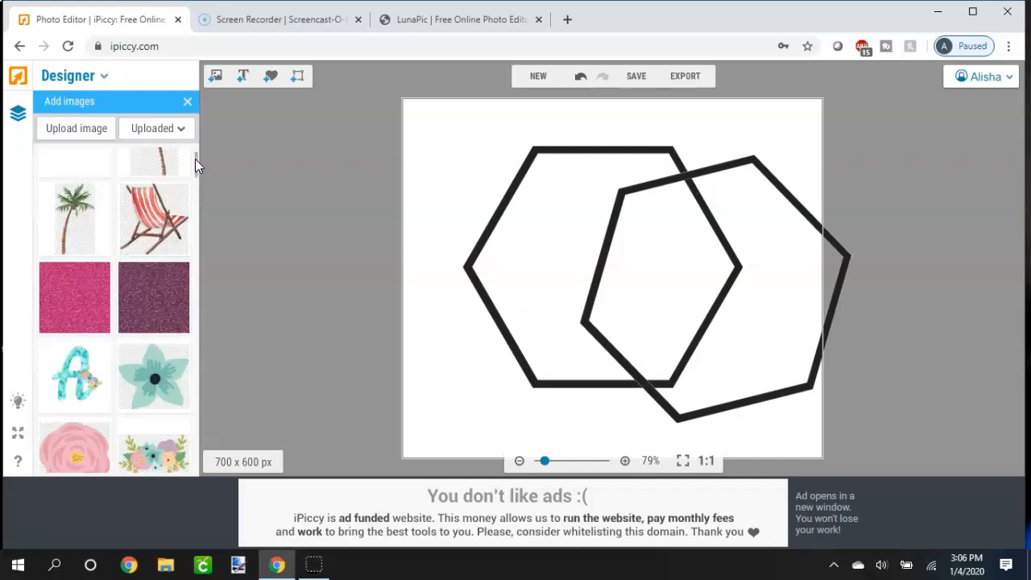
drag(71, 283, 486, 197)
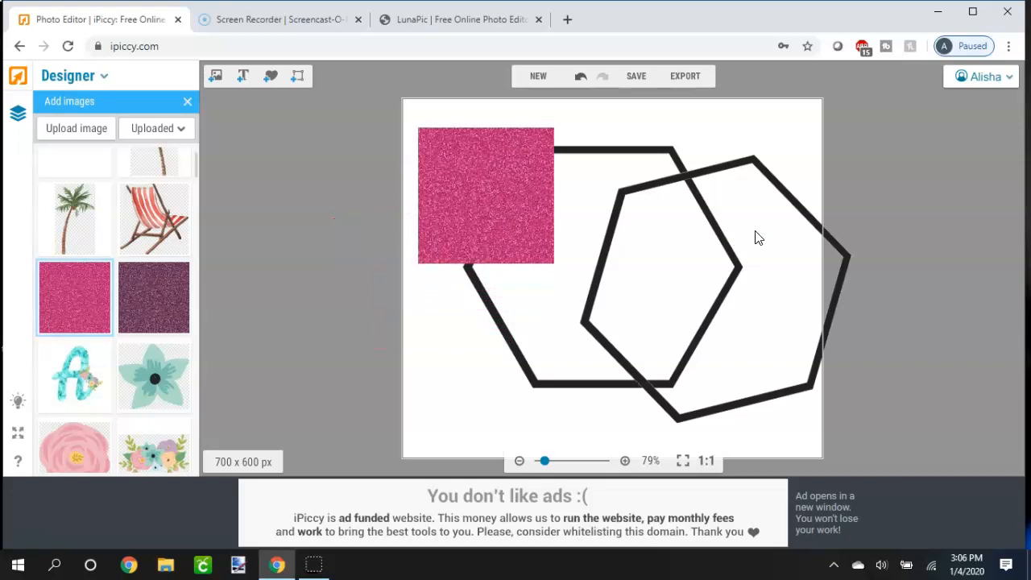
- Delete the rotated hexagon copy, then enlarge and reposition the pink glitter image until it fully covers the remaining hexagon
drag(784, 246, 863, 248)
key(Delete)
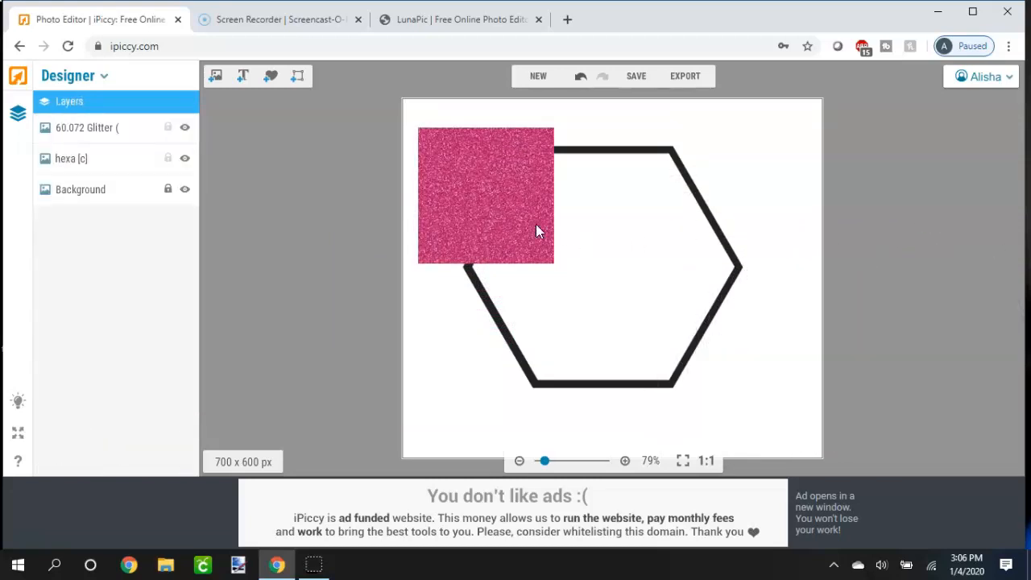
click(476, 226)
drag(555, 264, 829, 435)
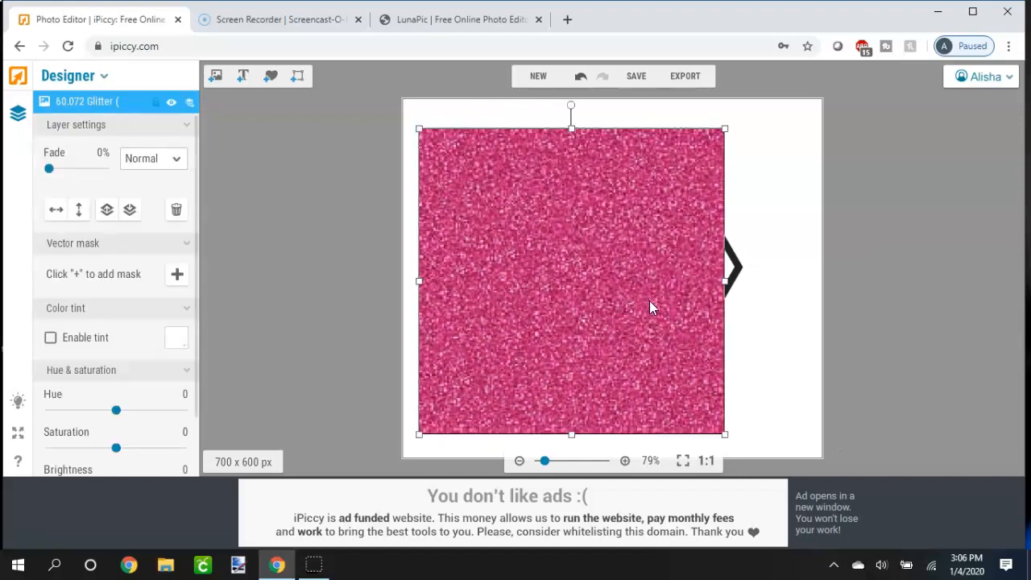
drag(649, 301, 701, 300)
drag(595, 276, 601, 270)
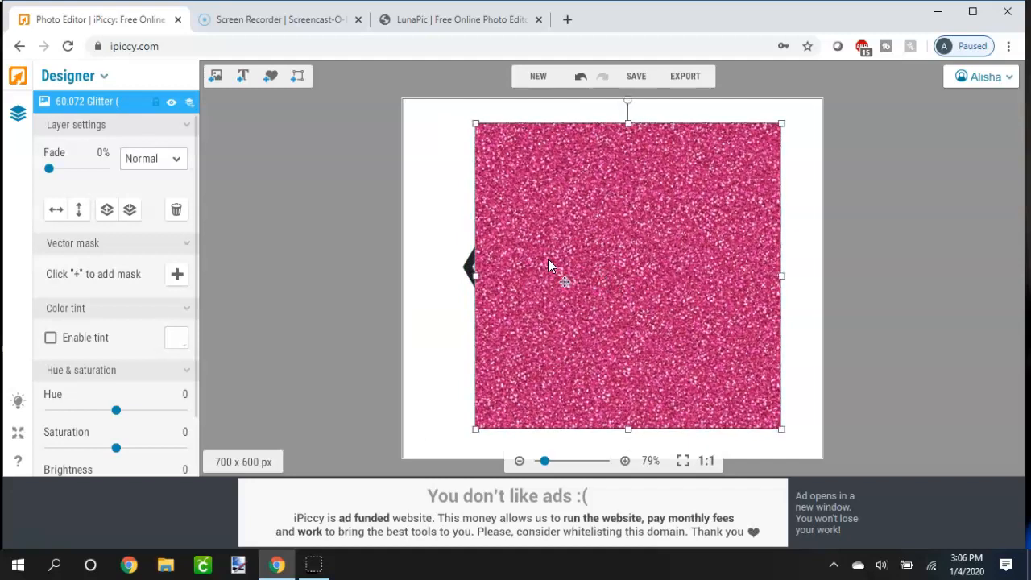
drag(476, 274, 439, 272)
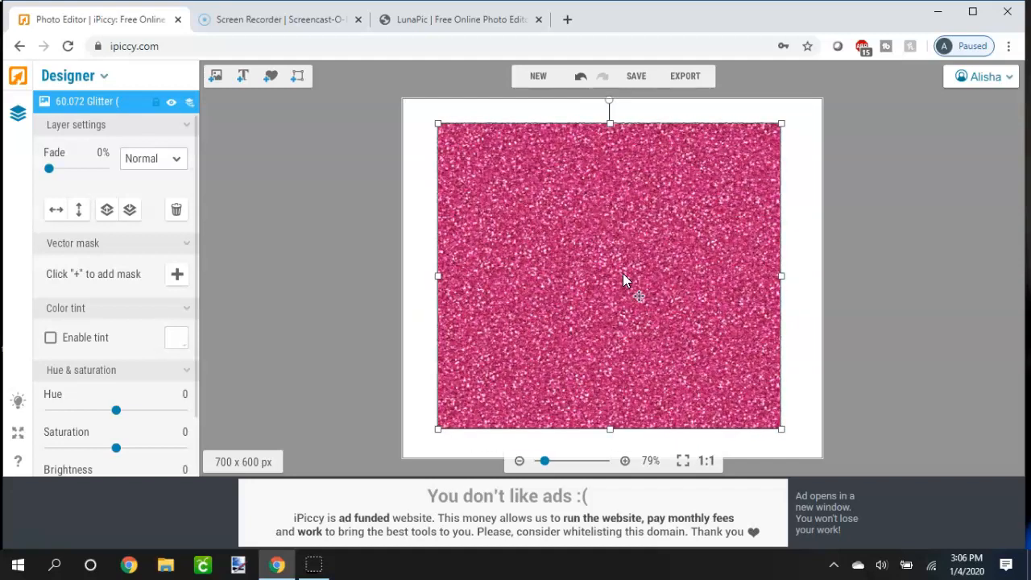
- Set the pink glitter layer's blend mode to Lighten so the glitter fills only the hexagon outline
click(178, 167)
click(153, 144)
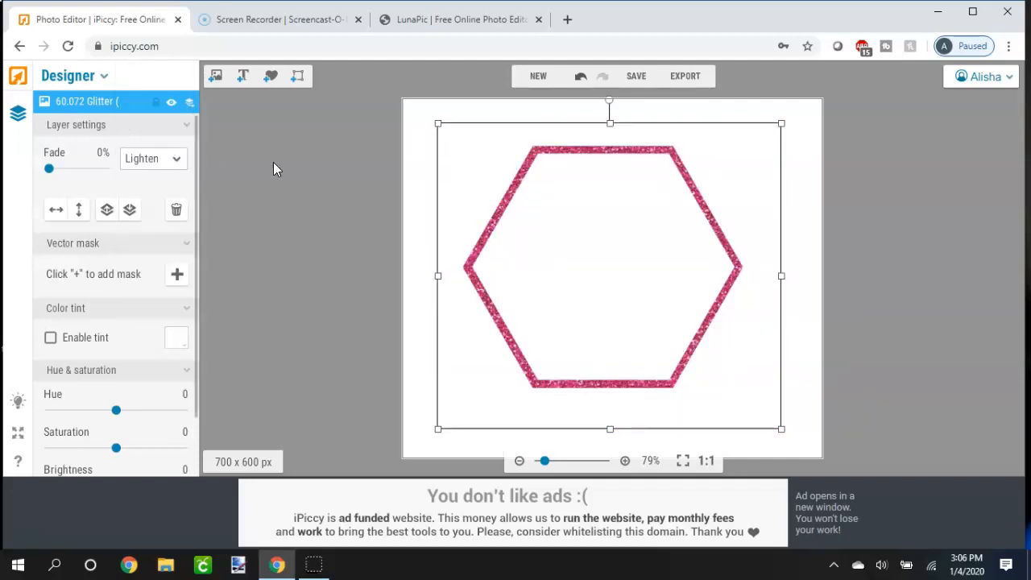
click(342, 188)
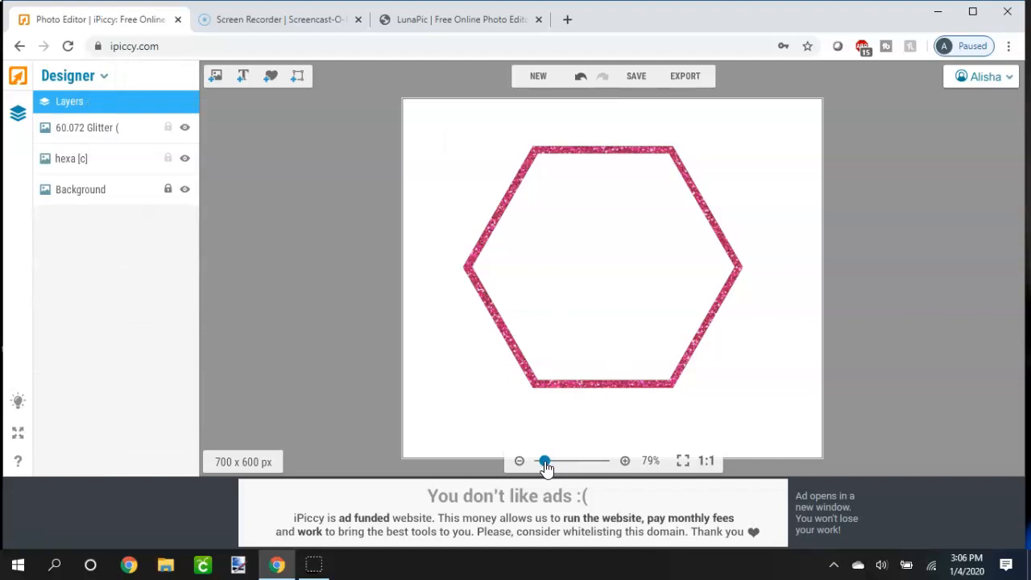
drag(546, 466, 551, 467)
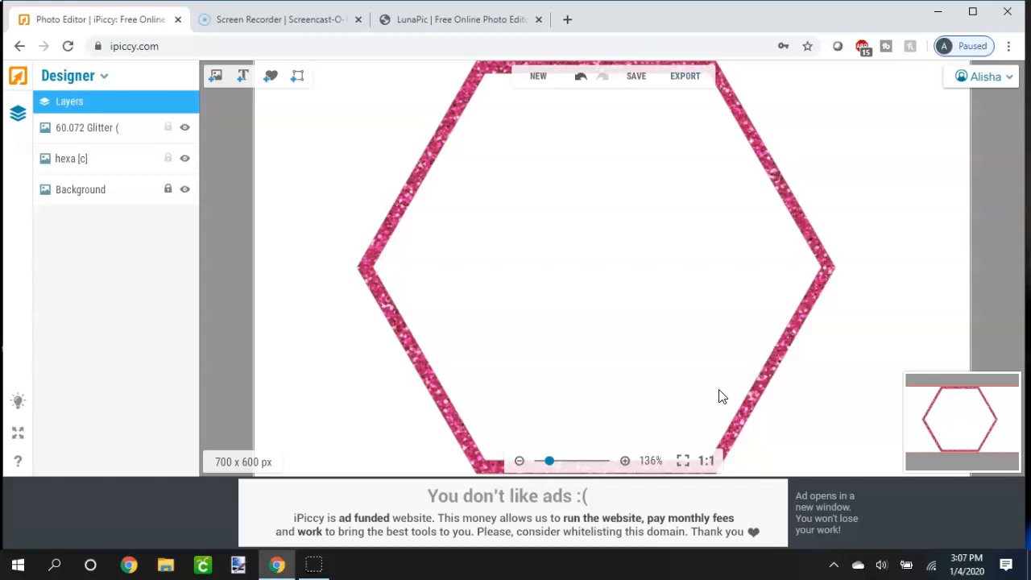
drag(548, 462, 546, 468)
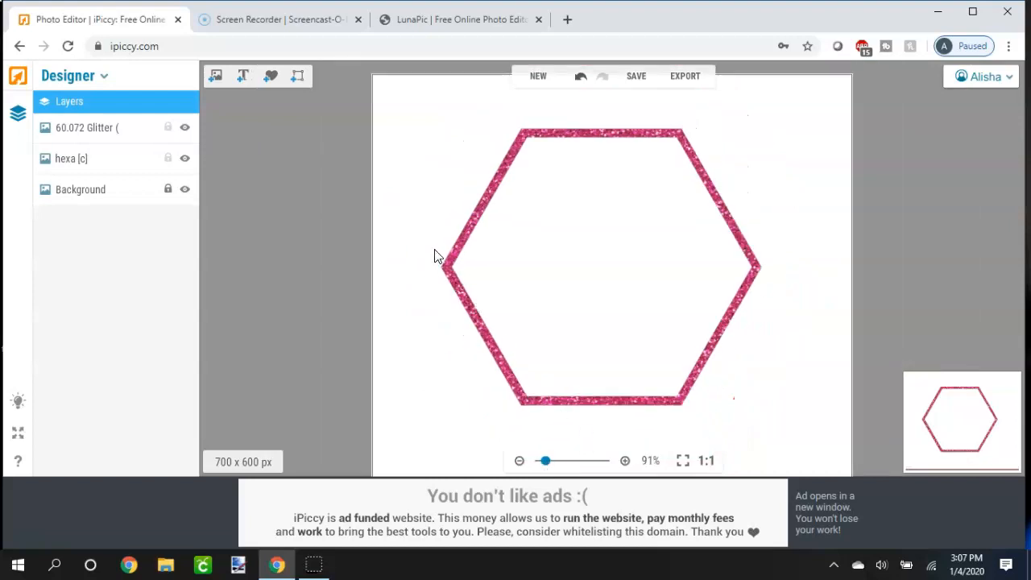
- Add another uploaded hexagon, enlarge it, rotate it slightly clockwise and lay it over the pink glitter hexagon as an interlaced frame
click(216, 76)
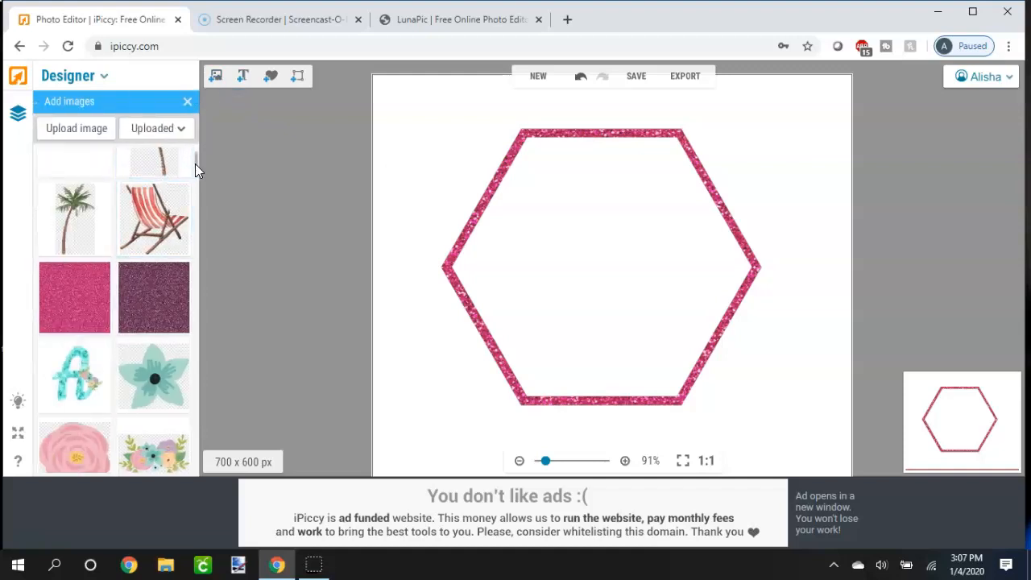
drag(197, 162, 192, 146)
drag(94, 182, 522, 242)
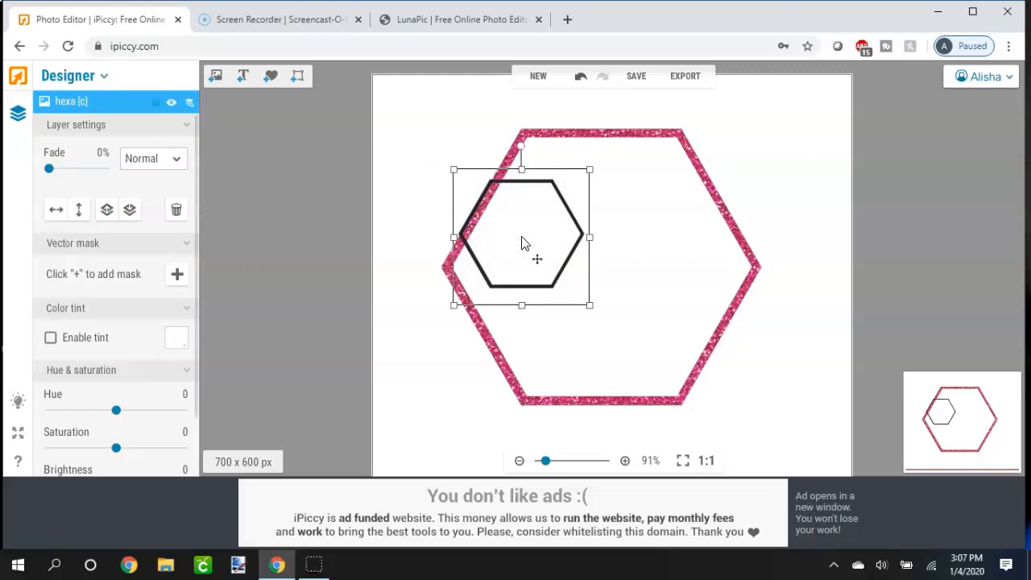
drag(522, 147, 535, 157)
drag(528, 202, 516, 176)
drag(569, 288, 803, 502)
drag(663, 394, 665, 313)
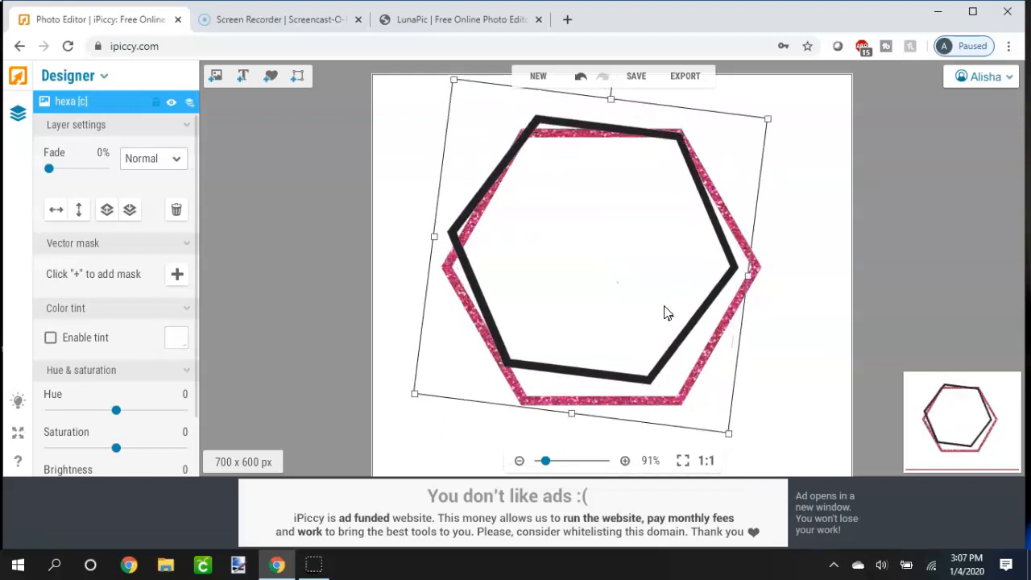
mouse_move(733, 438)
mouse_down()
mouse_move(755, 473)
mouse_move(726, 433)
mouse_up()
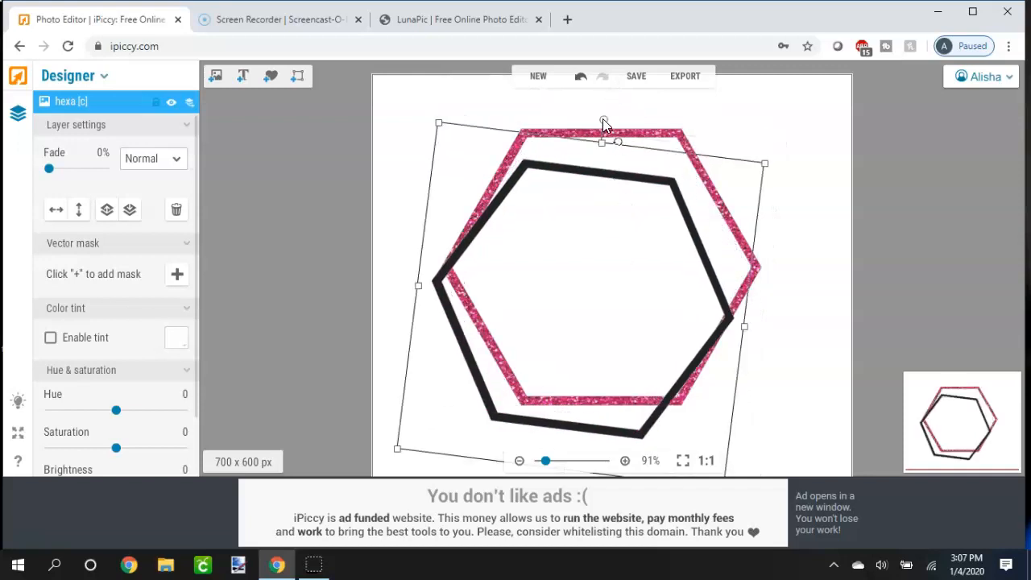
drag(605, 121, 636, 129)
drag(584, 216, 593, 191)
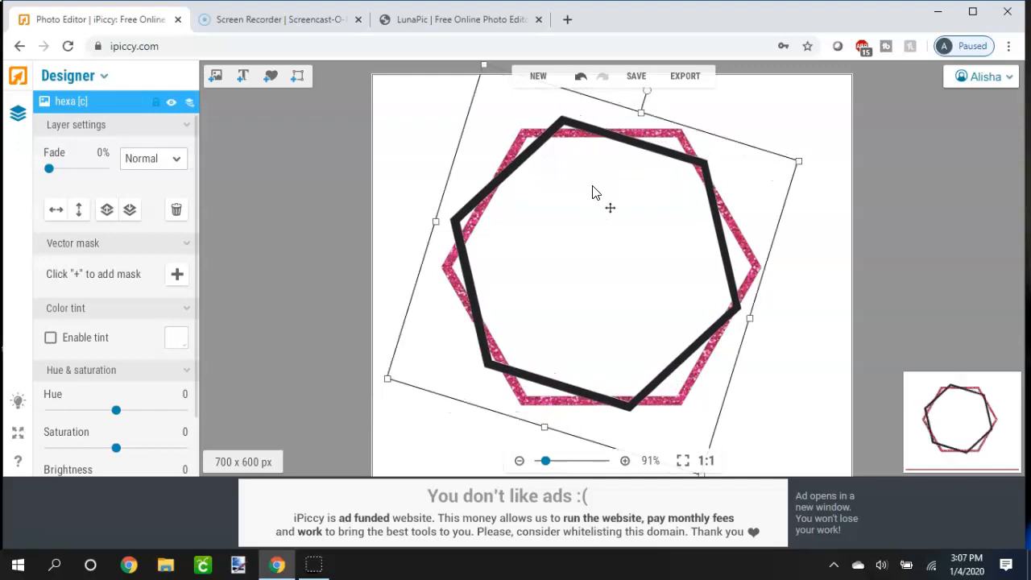
click(406, 151)
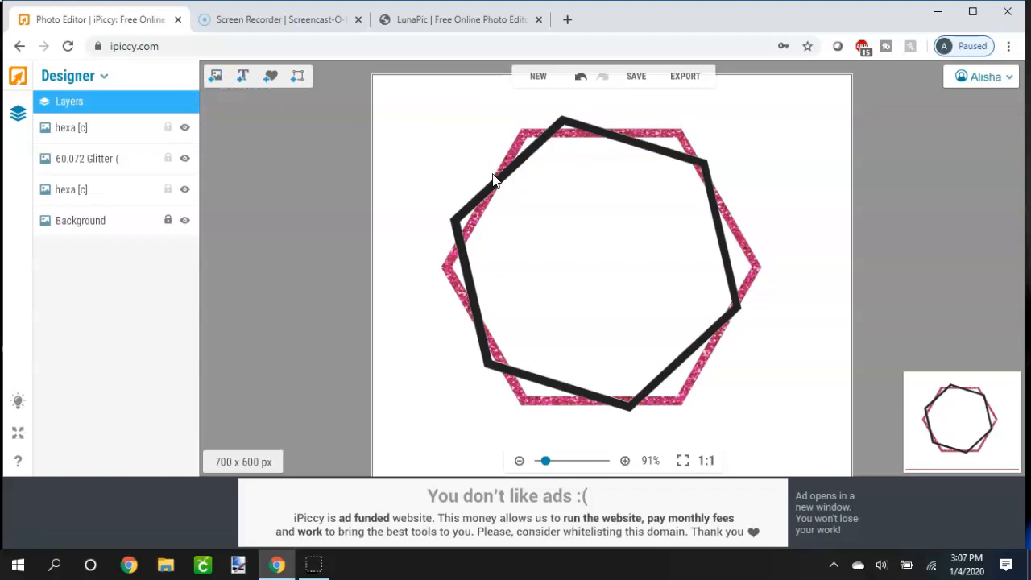
- Add the uploaded dark purple glitter image and enlarge it to cover the rotated black hexagon
click(218, 83)
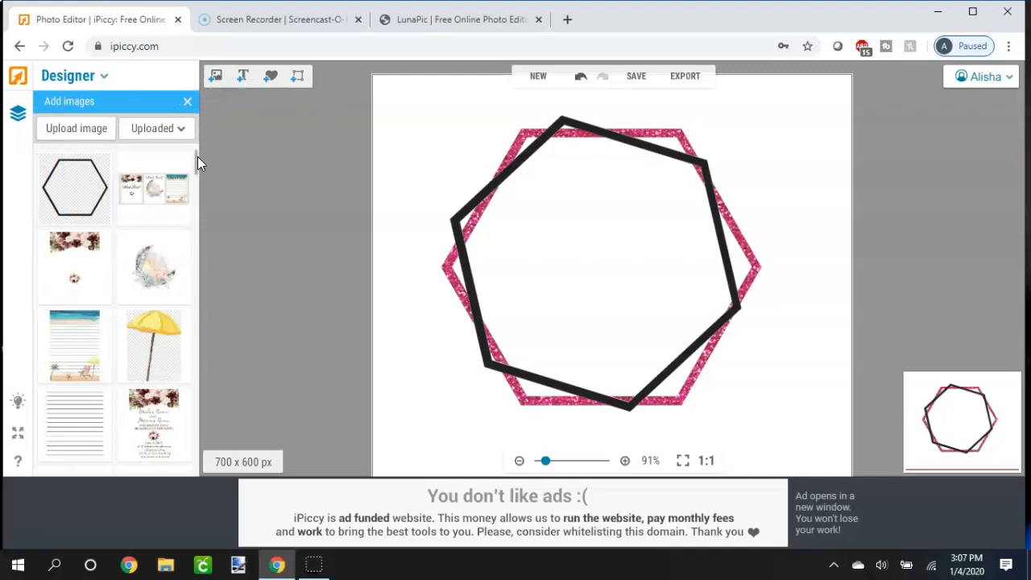
scroll(198, 159, down, 5)
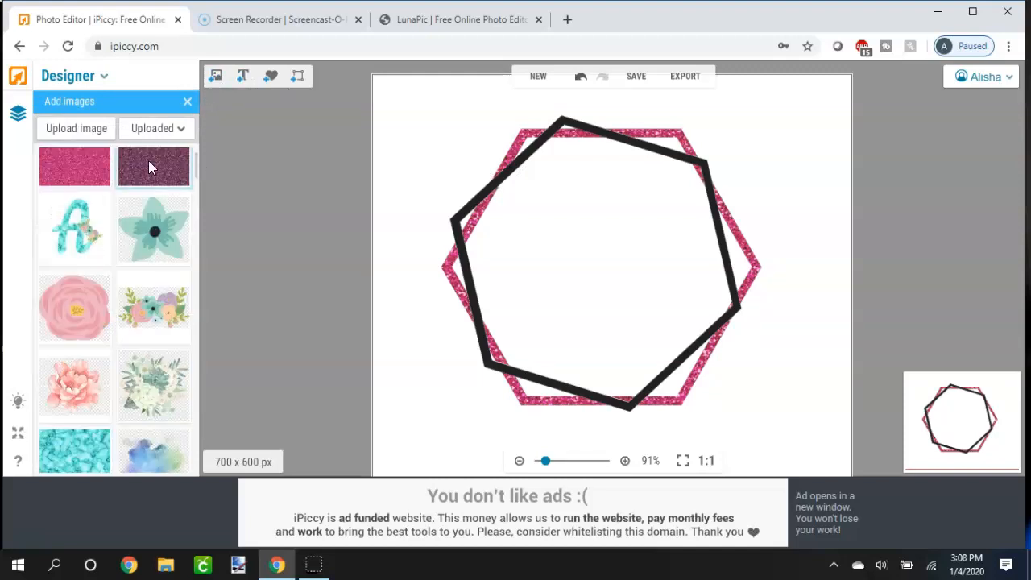
drag(149, 167, 482, 177)
drag(553, 264, 766, 457)
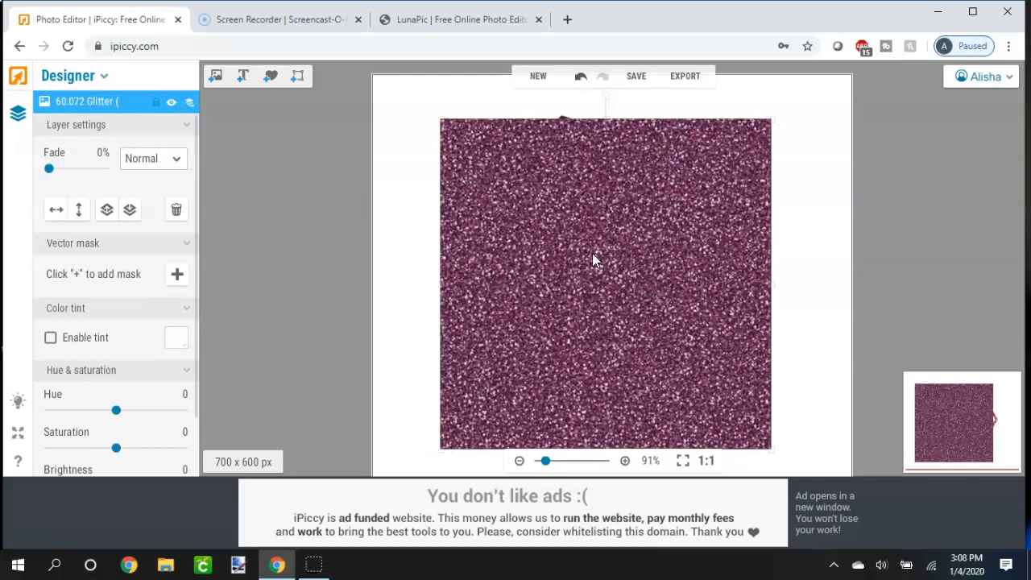
- Set the dark purple glitter layer's blend mode to Lighten and inspect the two overlapping glitter frames up close
click(179, 160)
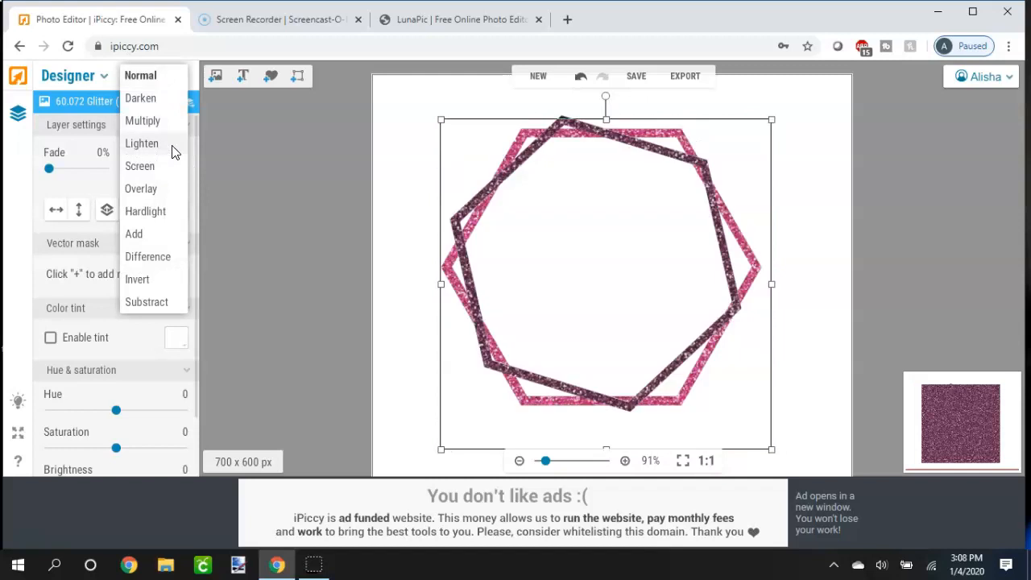
click(174, 145)
click(406, 151)
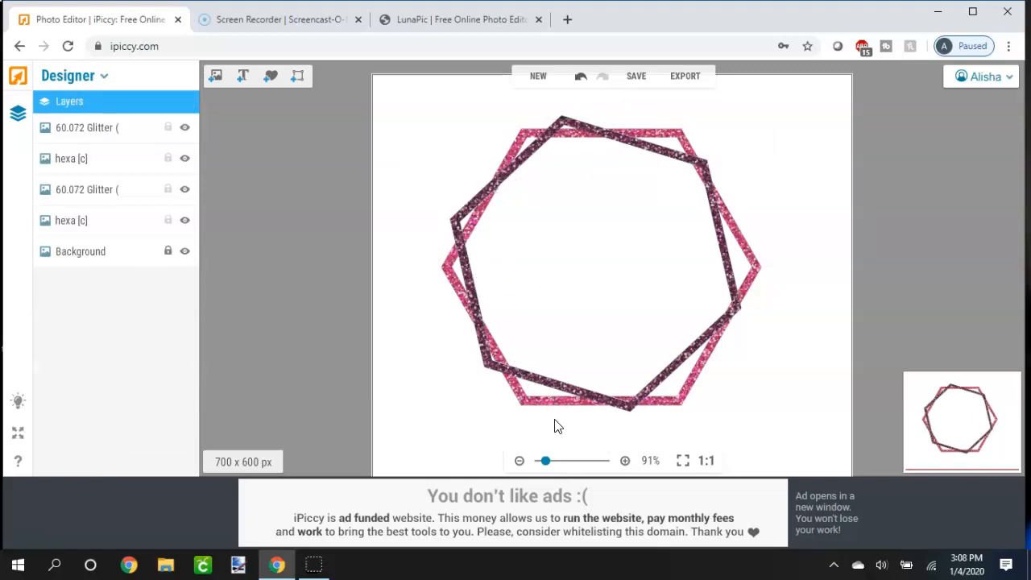
drag(546, 465, 552, 465)
scroll(542, 309, up, 1)
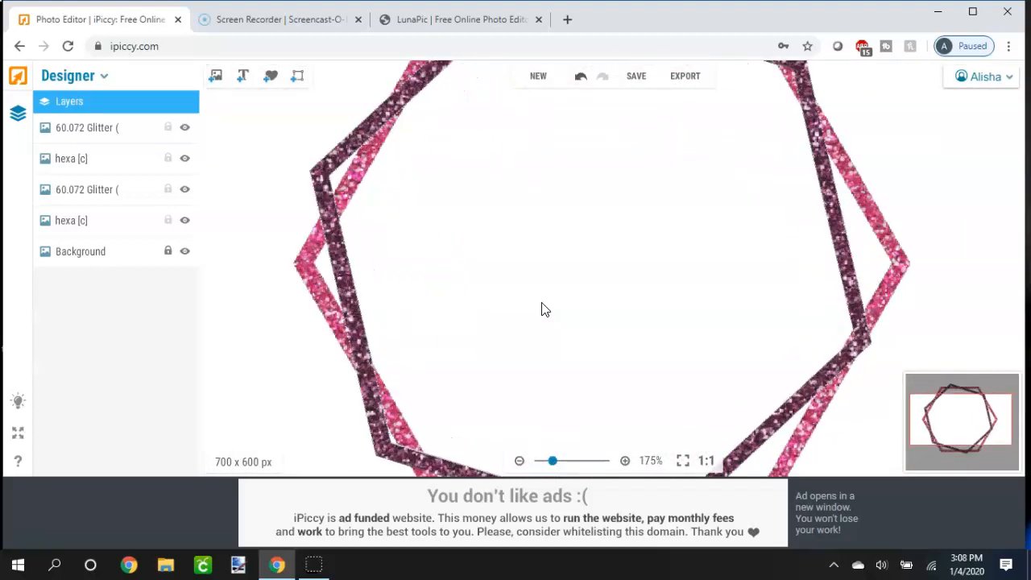
scroll(543, 310, down, 1)
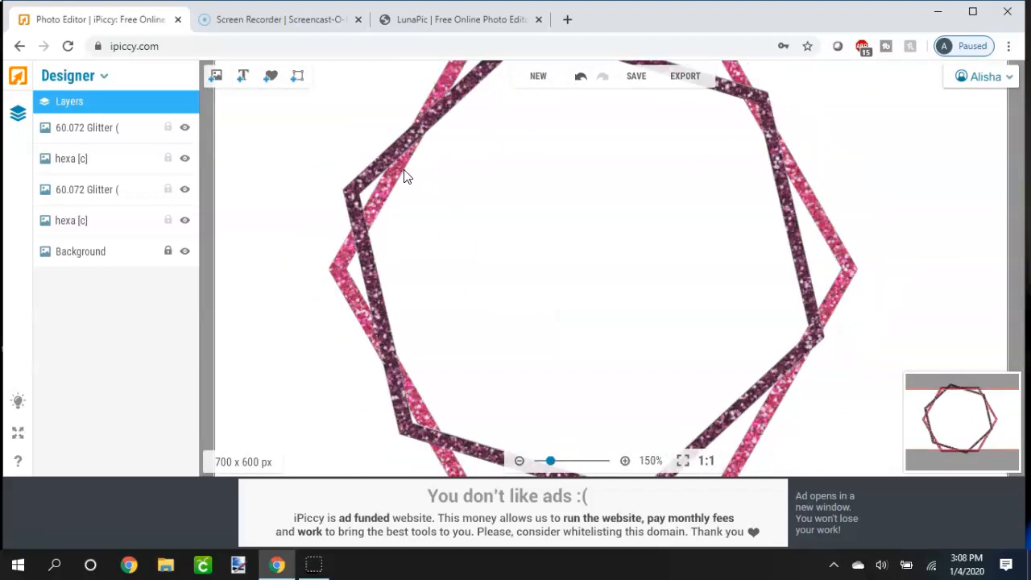
scroll(508, 204, down, 2)
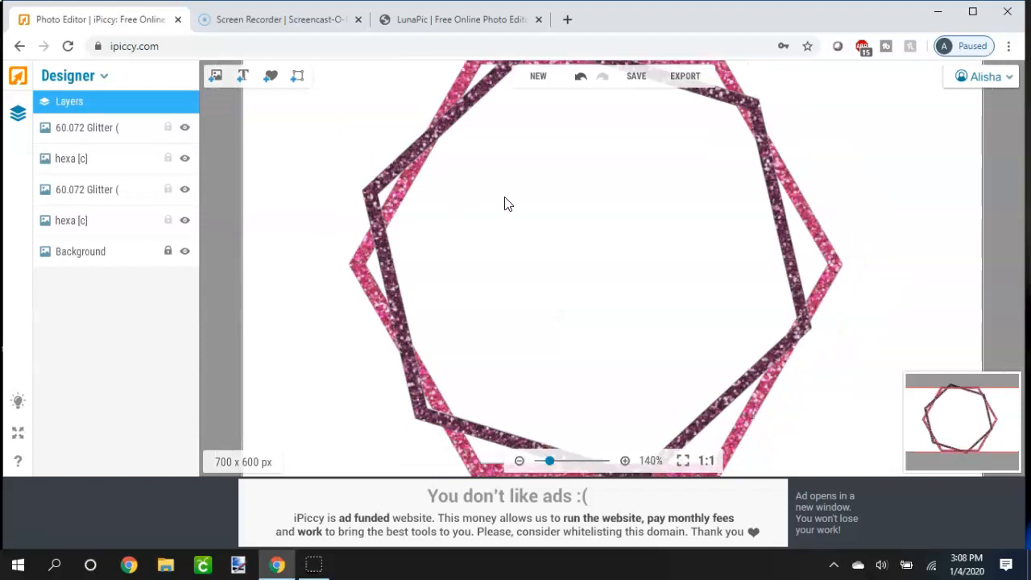
scroll(504, 204, down, 1)
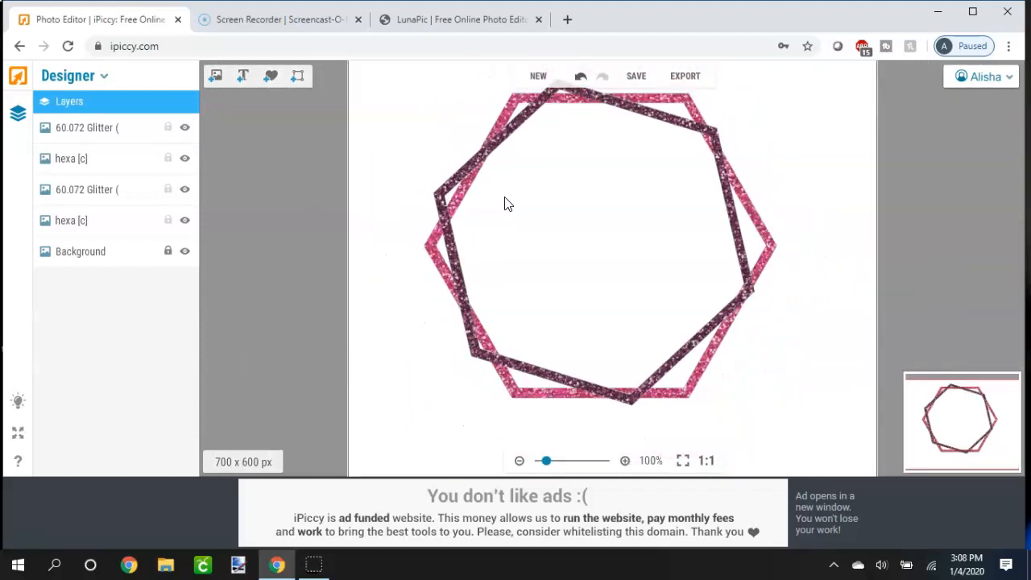
- Delete the dark purple glitter layer and the rotated hexagon beneath it, keeping only the pink glitter hexagon
click(529, 217)
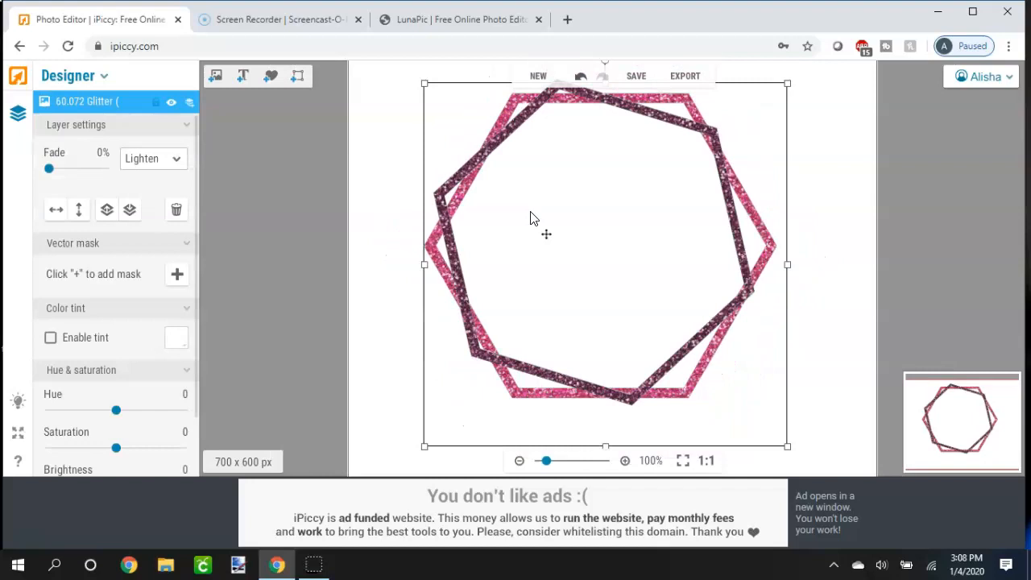
click(531, 218)
click(532, 218)
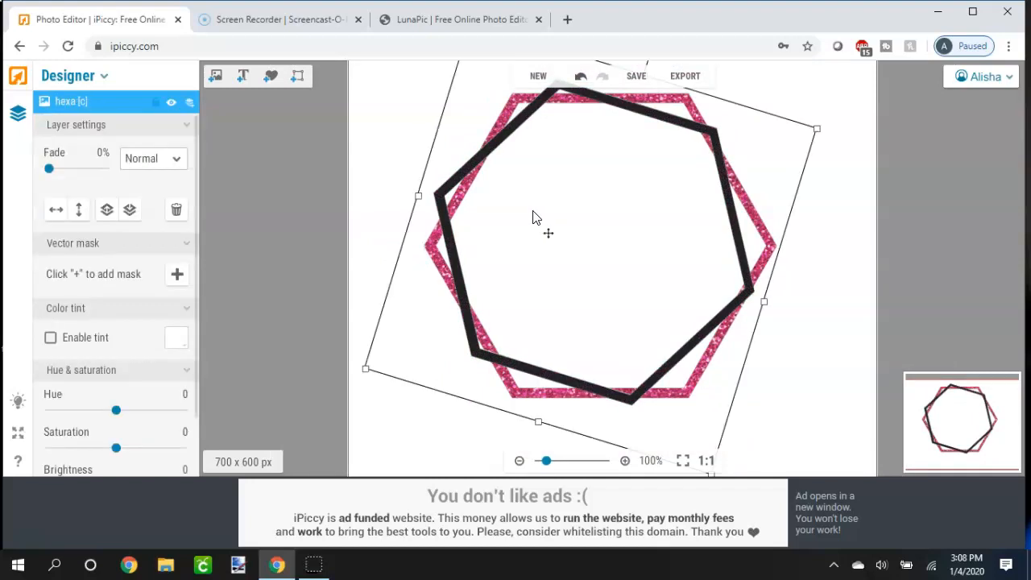
click(533, 217)
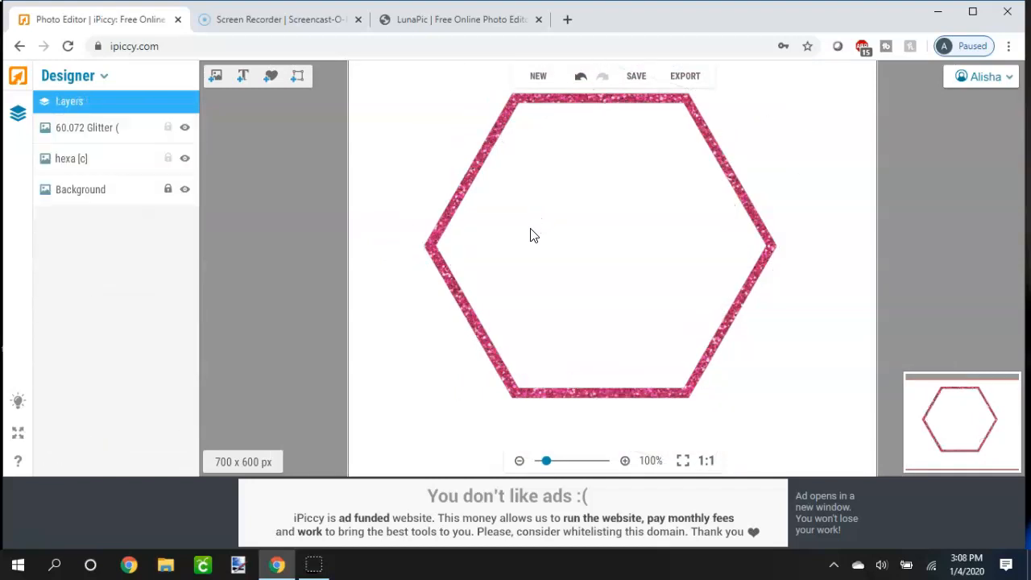
scroll(538, 240, down, 1)
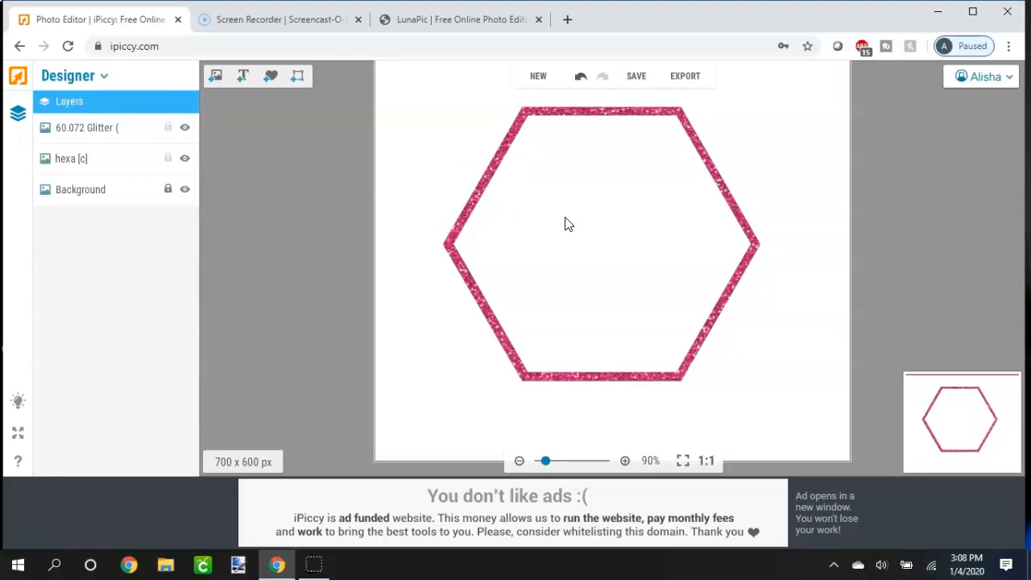
- Fade the Background layer to 100% and check the design's PNG save preview without saving it
click(98, 191)
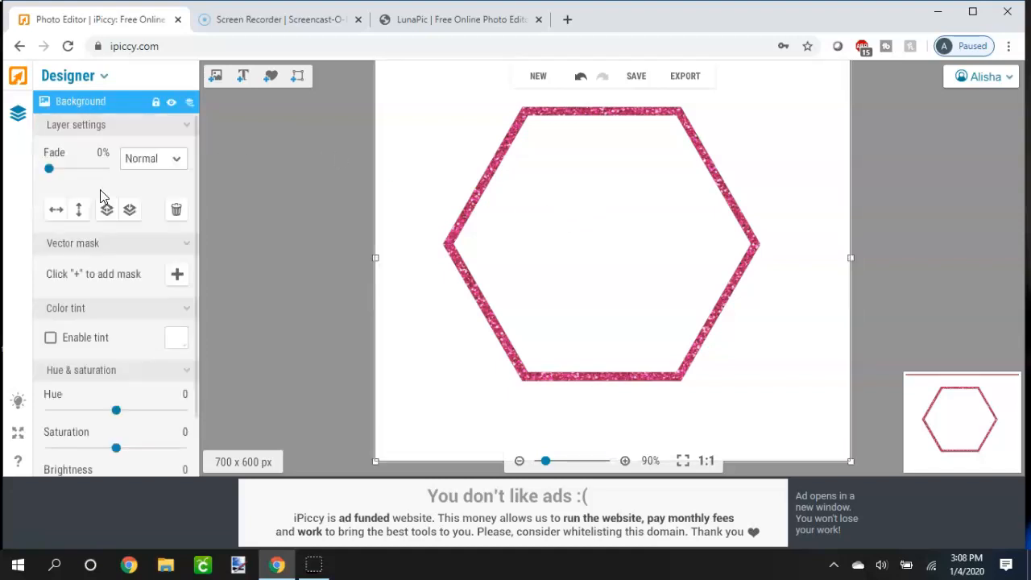
drag(48, 168, 154, 180)
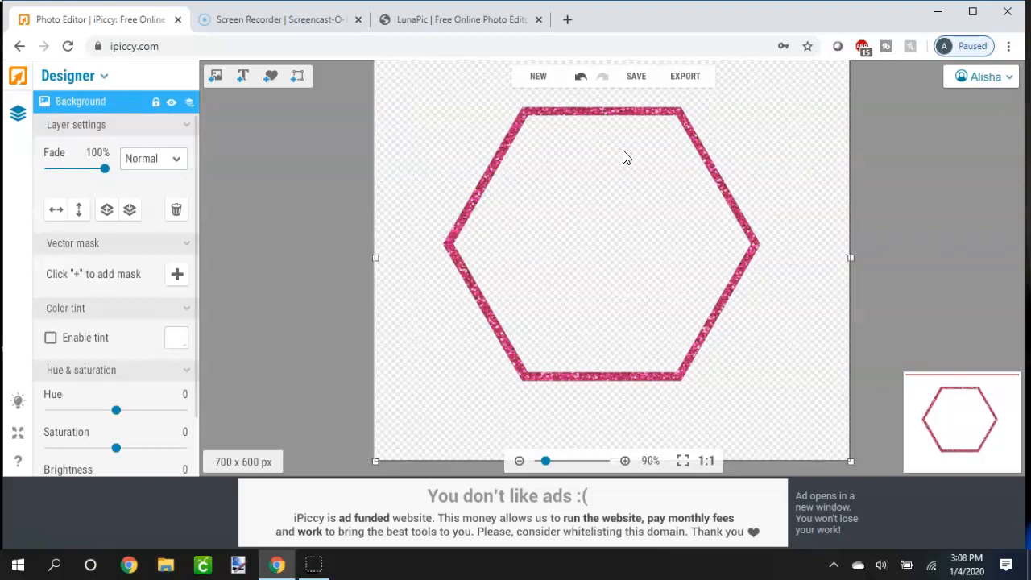
click(635, 78)
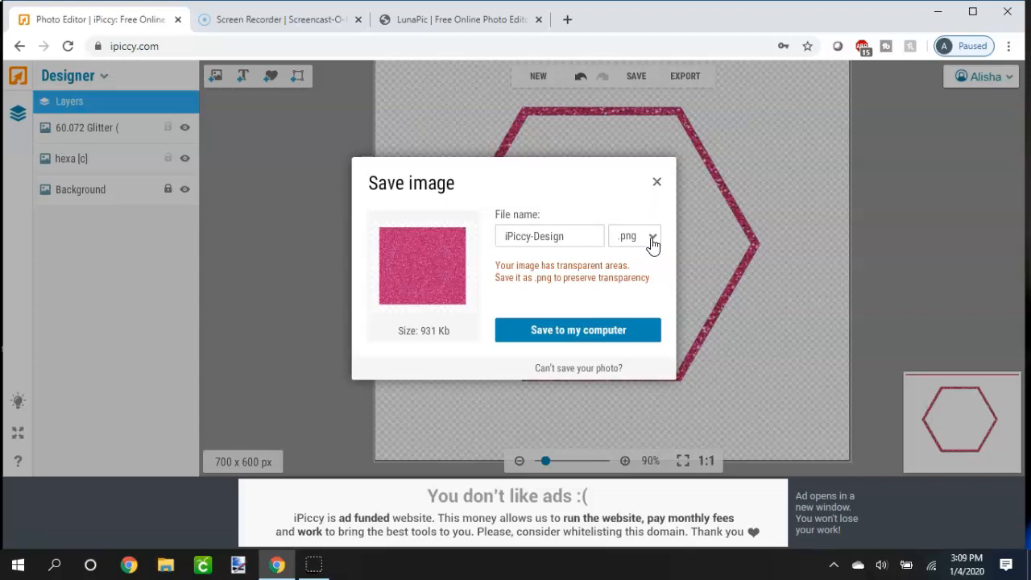
click(657, 182)
click(631, 202)
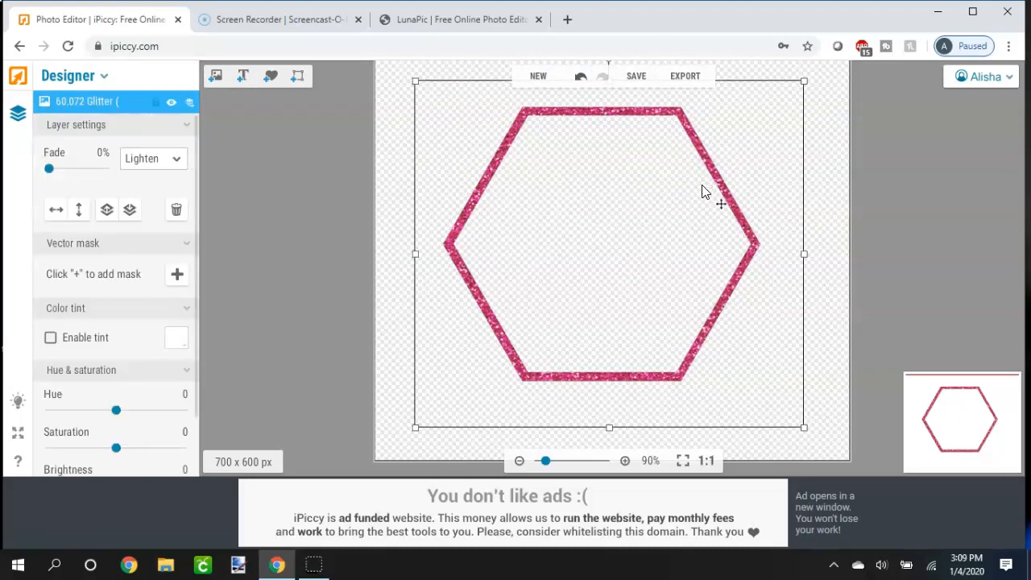
click(751, 67)
- Try to flatten the pink glitter hexagon design by exporting it to the Editor, and return to the Designer
click(686, 77)
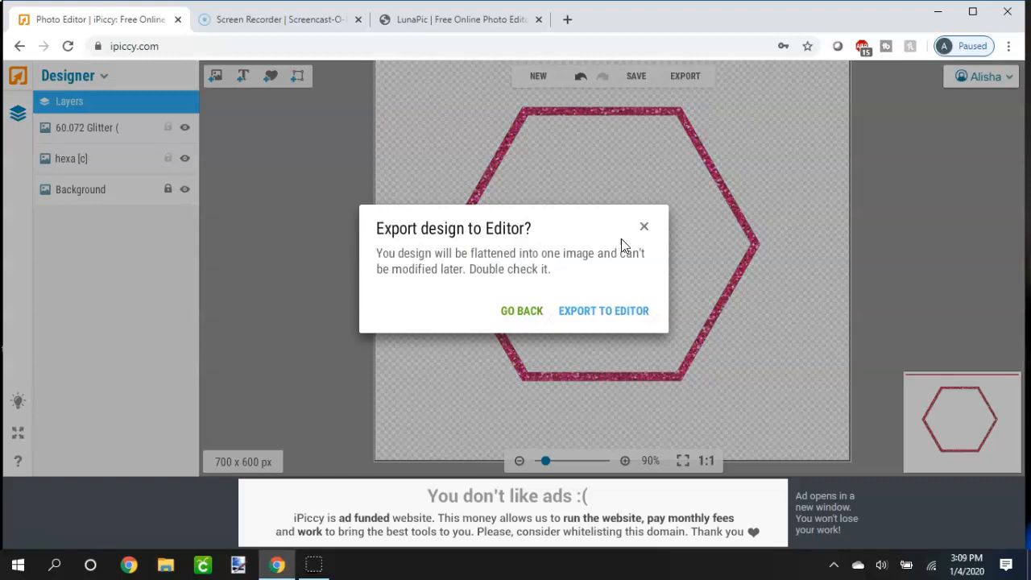
click(593, 313)
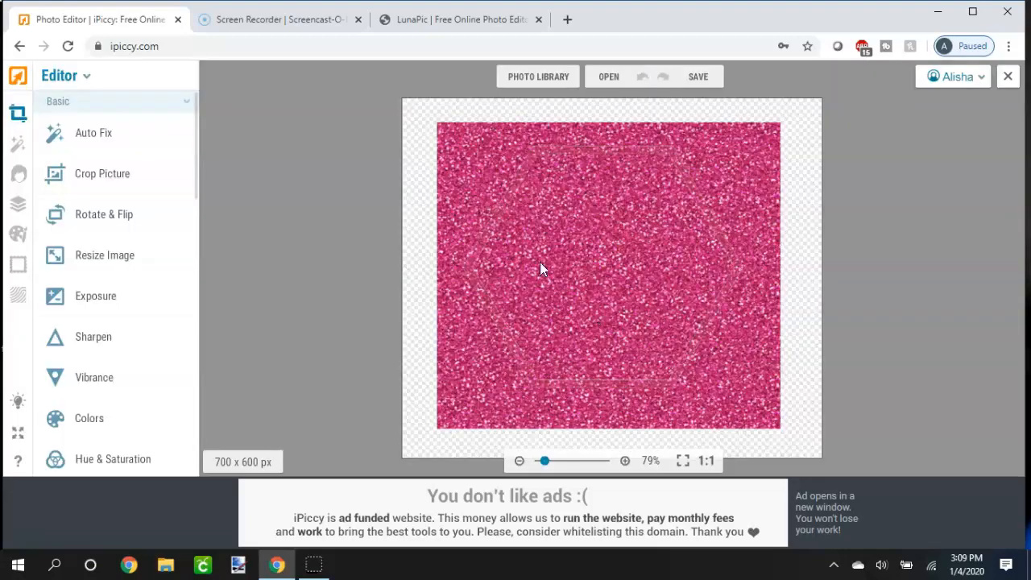
click(81, 86)
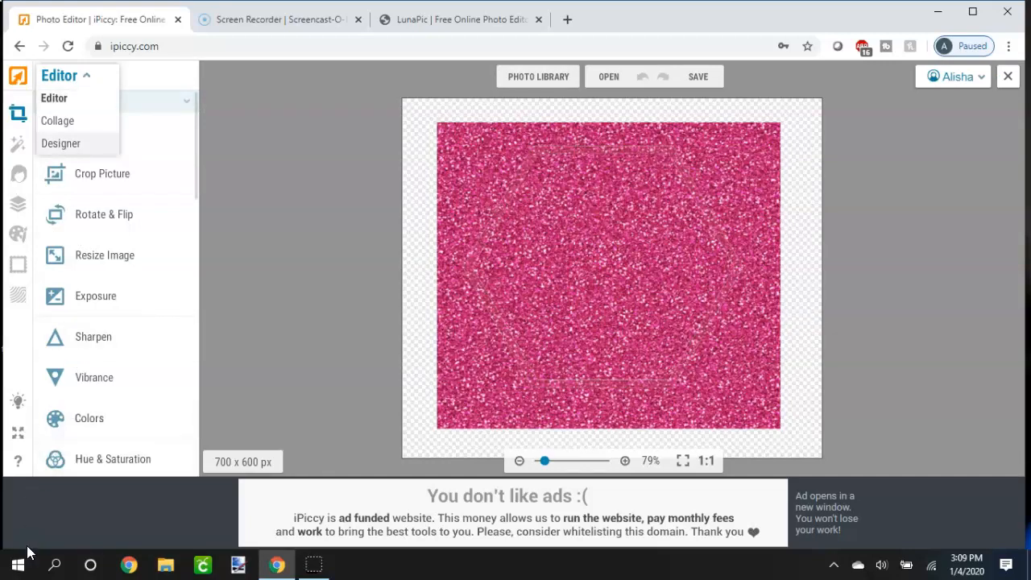
click(60, 143)
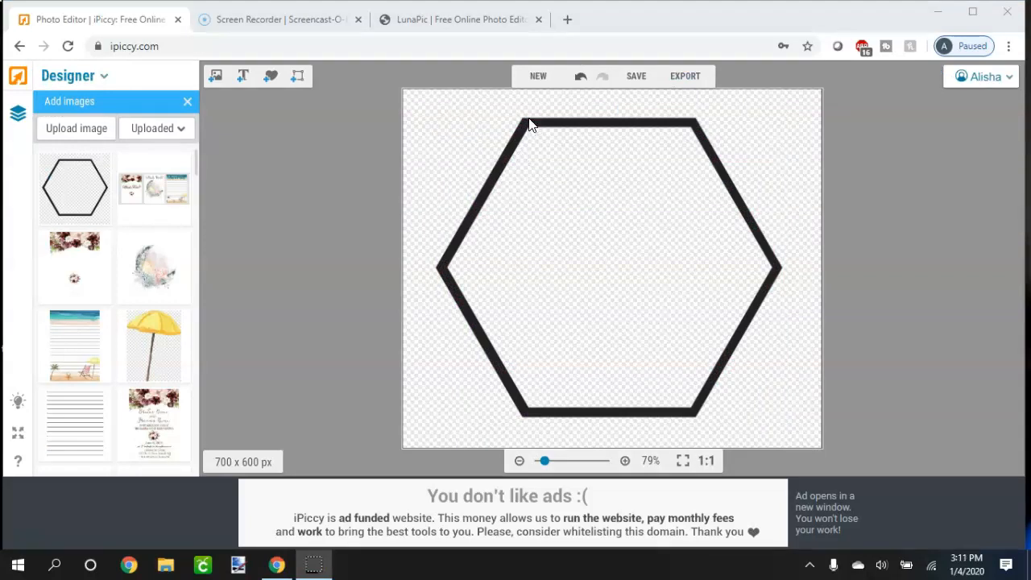
- Export the black hexagon design with its transparent background to the Editor and start the Own Texture tool
click(688, 77)
click(599, 313)
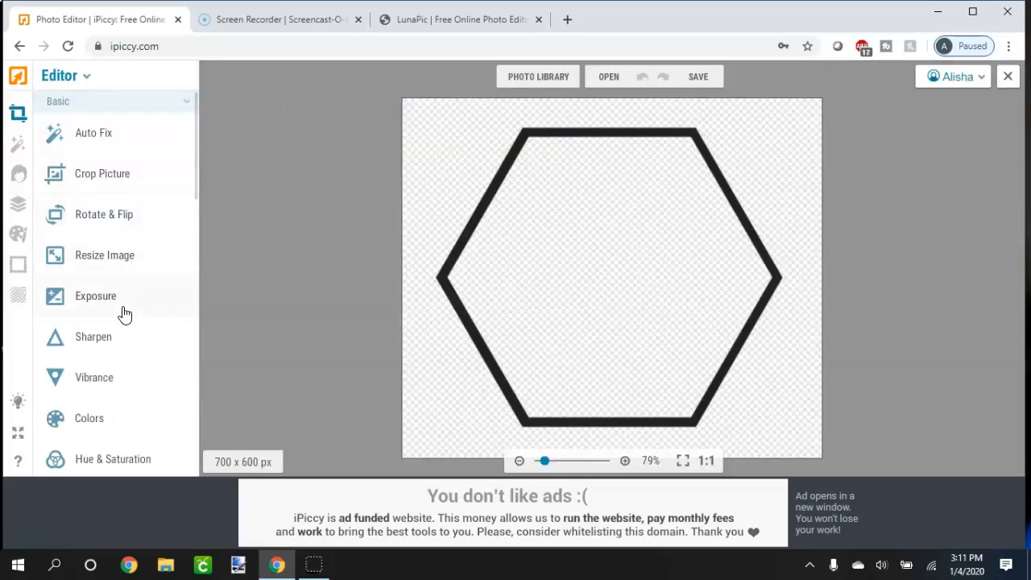
click(18, 295)
click(92, 144)
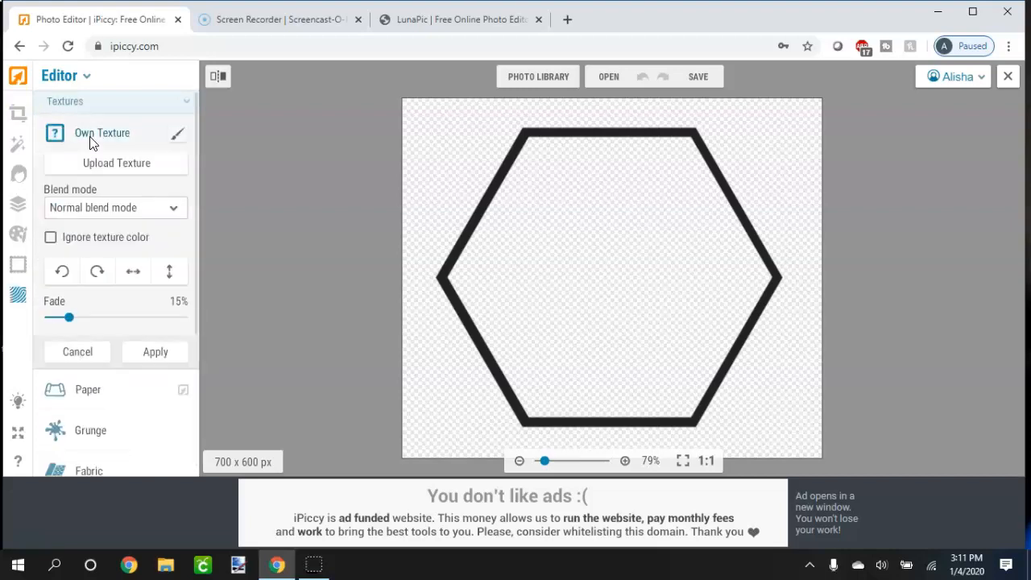
click(107, 169)
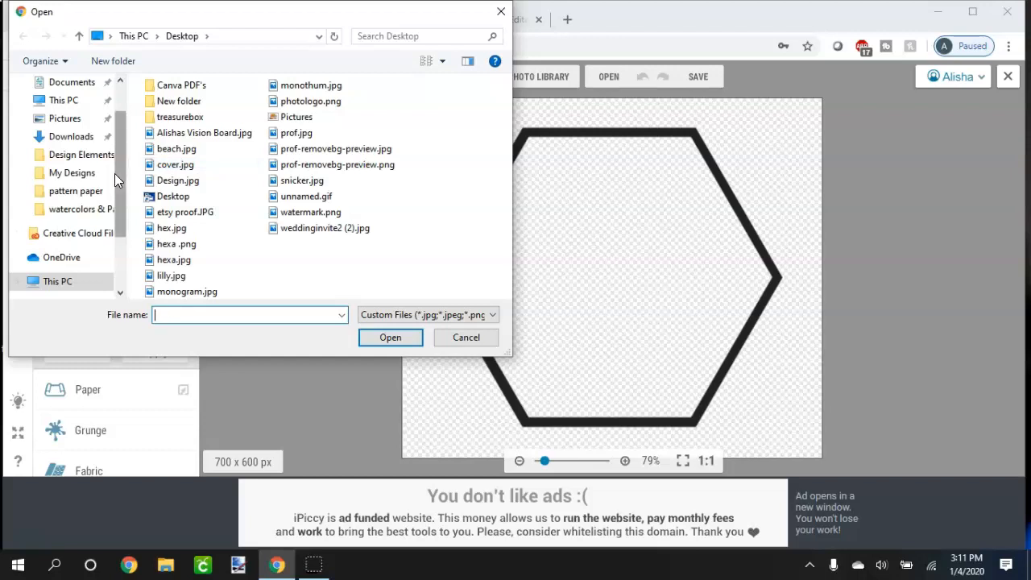
click(502, 11)
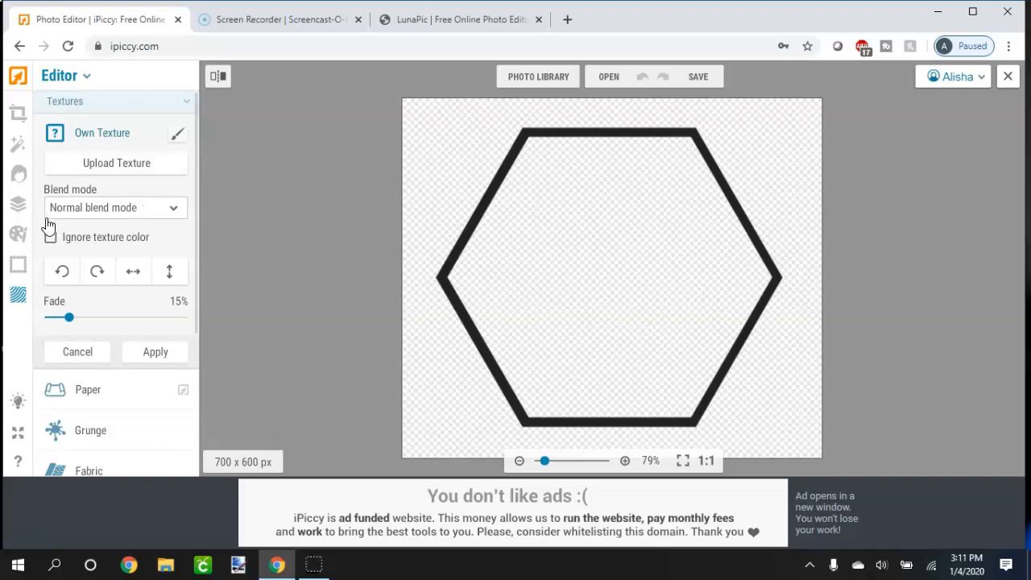
- Upload "60.072 Glitter (49).jpg" from the "Foil, Glitter, Watercolor paper" folder as the custom texture
click(126, 166)
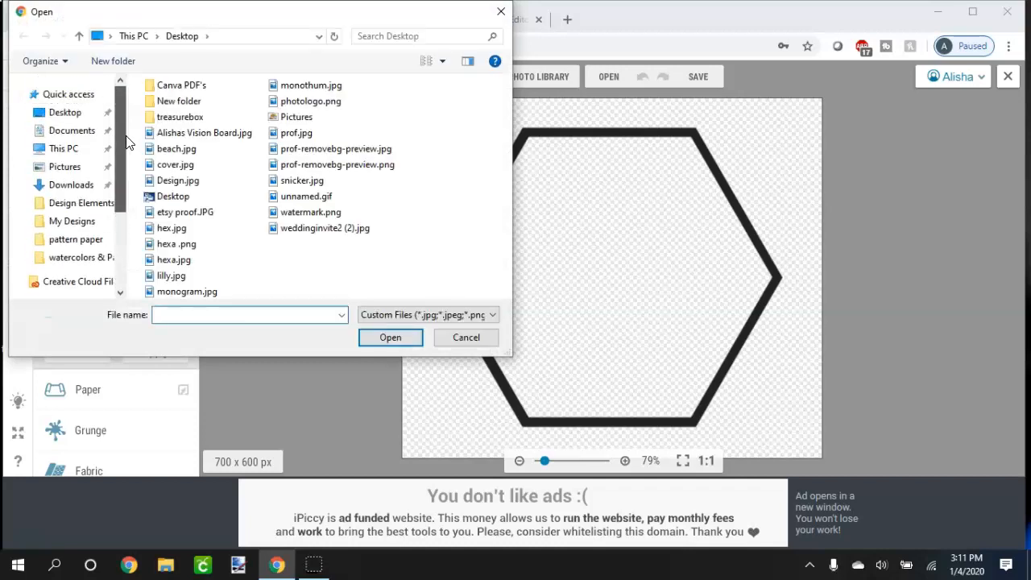
click(96, 113)
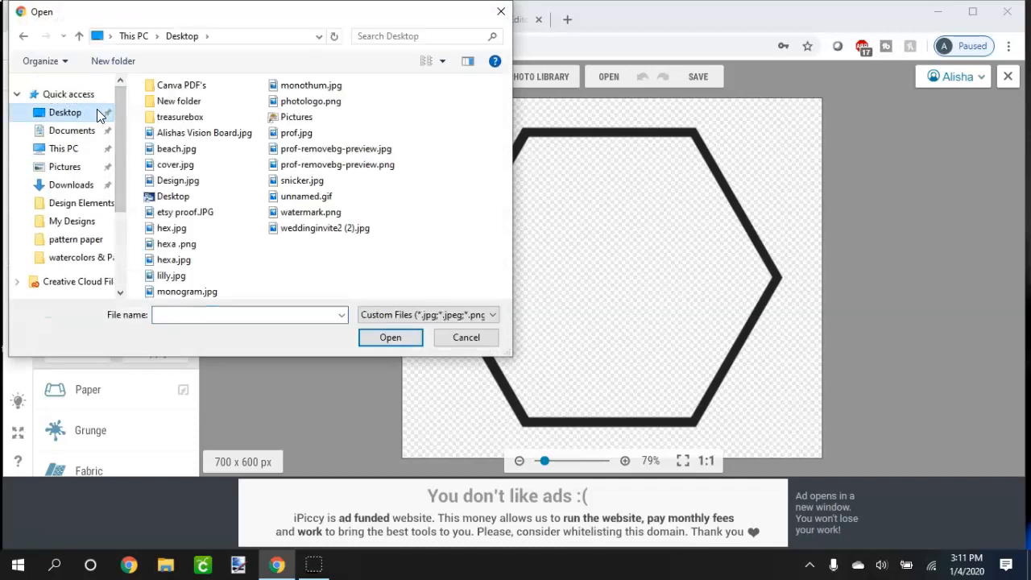
double_click(168, 196)
scroll(280, 167, down, 1)
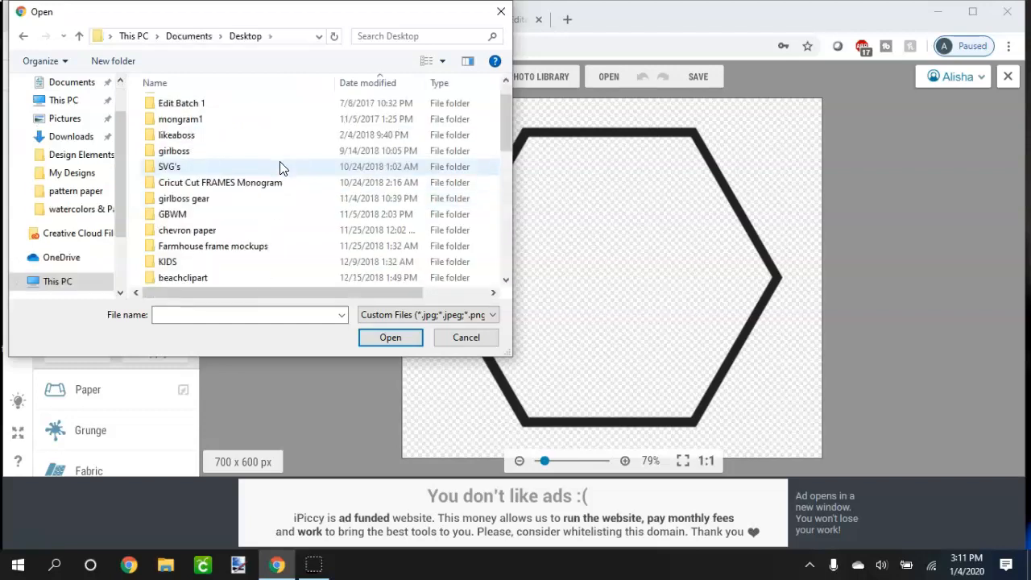
scroll(281, 168, down, 2)
scroll(281, 167, down, 3)
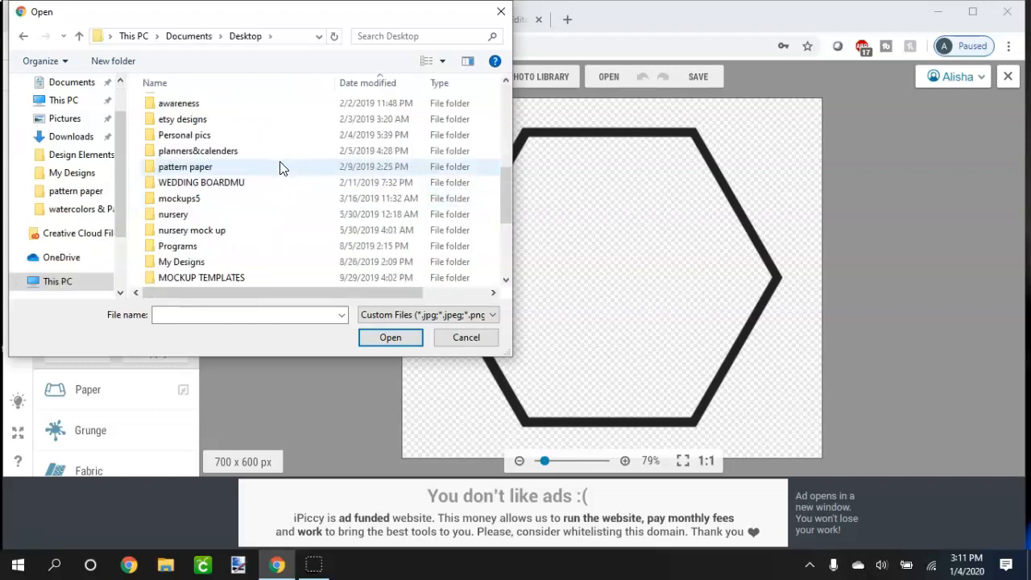
scroll(281, 168, down, 2)
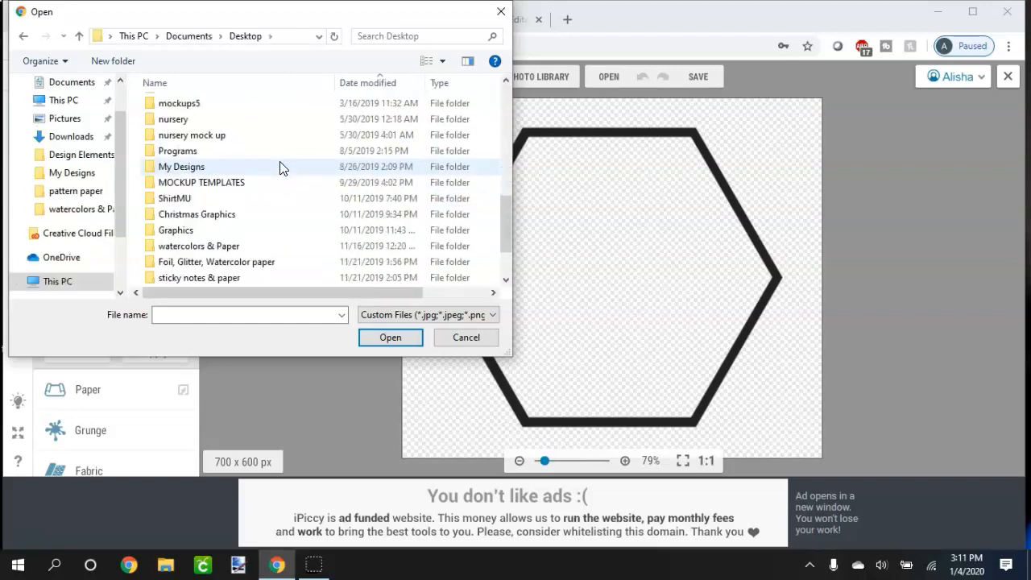
double_click(205, 262)
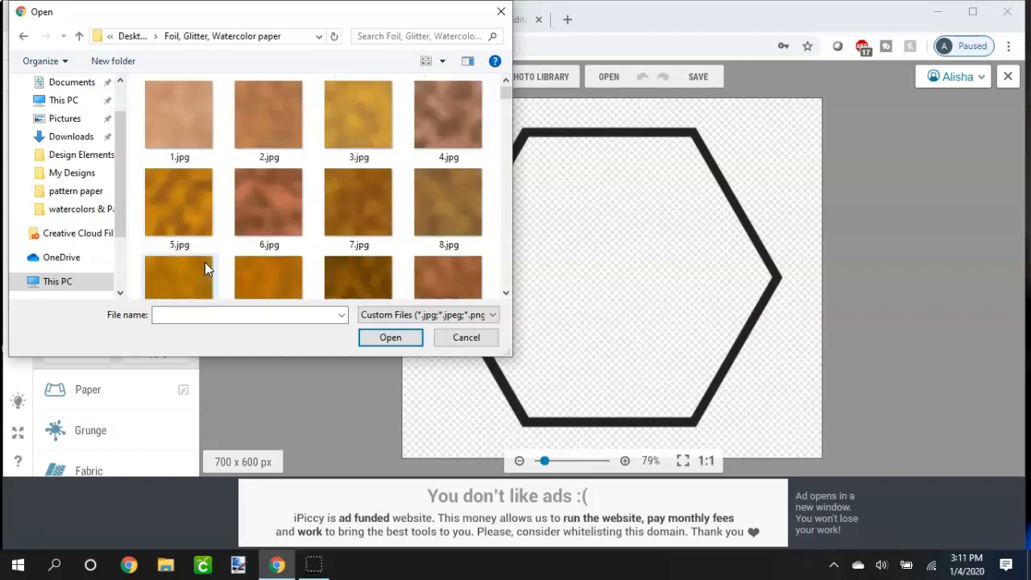
scroll(268, 230, down, 1)
scroll(268, 230, down, 6)
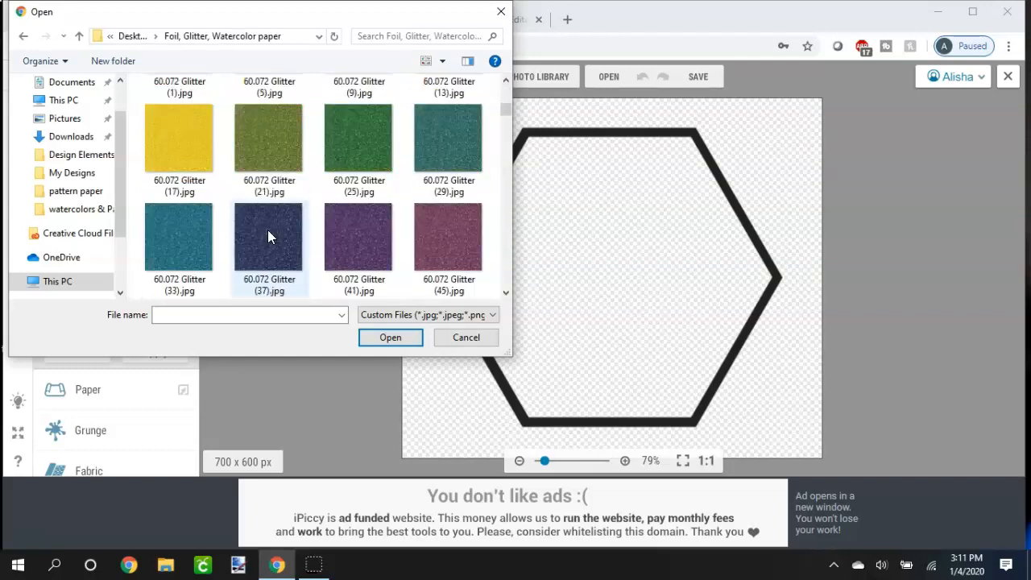
scroll(267, 230, down, 3)
scroll(267, 230, up, 1)
scroll(268, 235, up, 1)
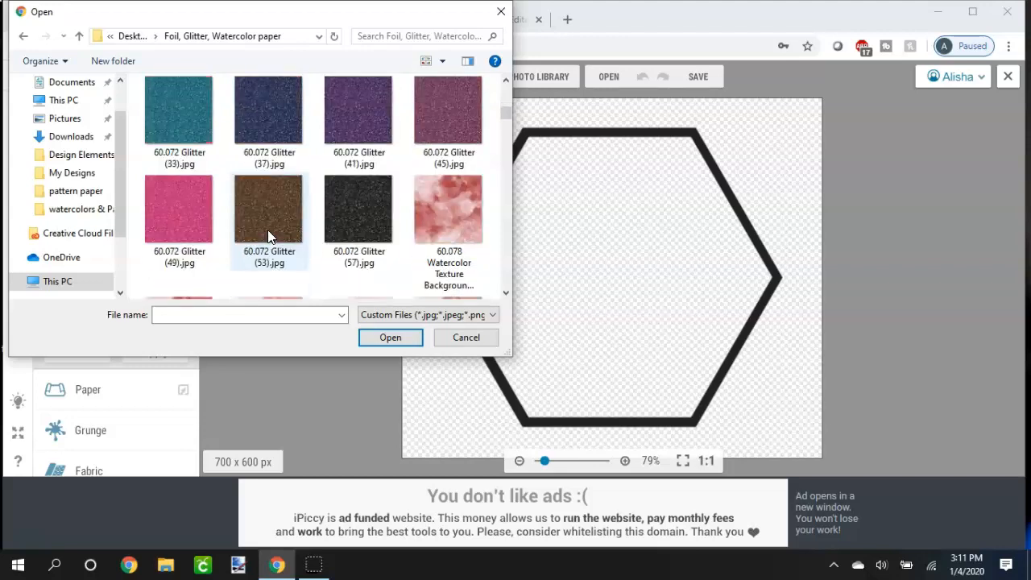
double_click(175, 214)
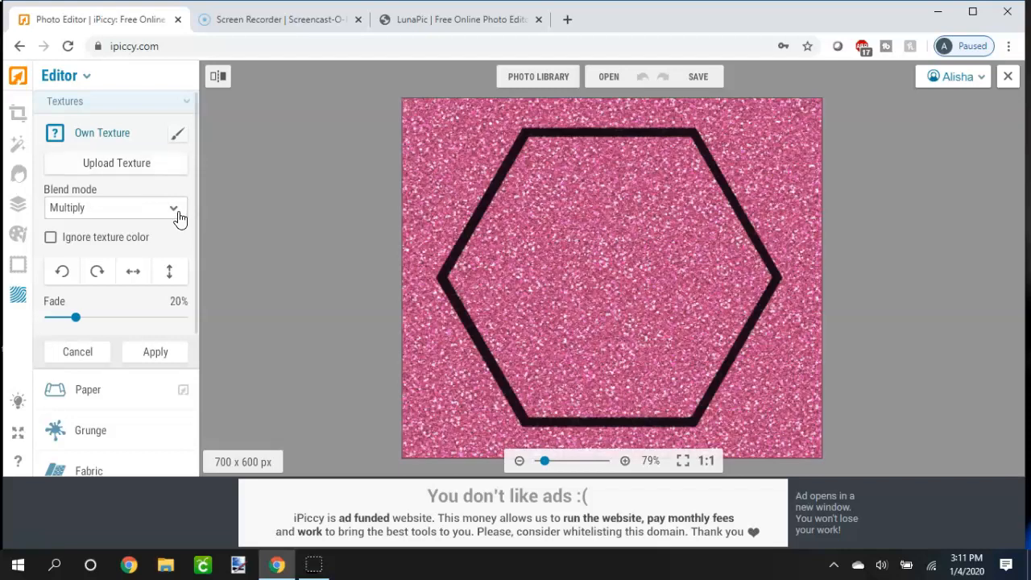
- Set the glitter texture's blend mode to Lighten and apply it to the hexagon while starting a save to the computer
click(178, 213)
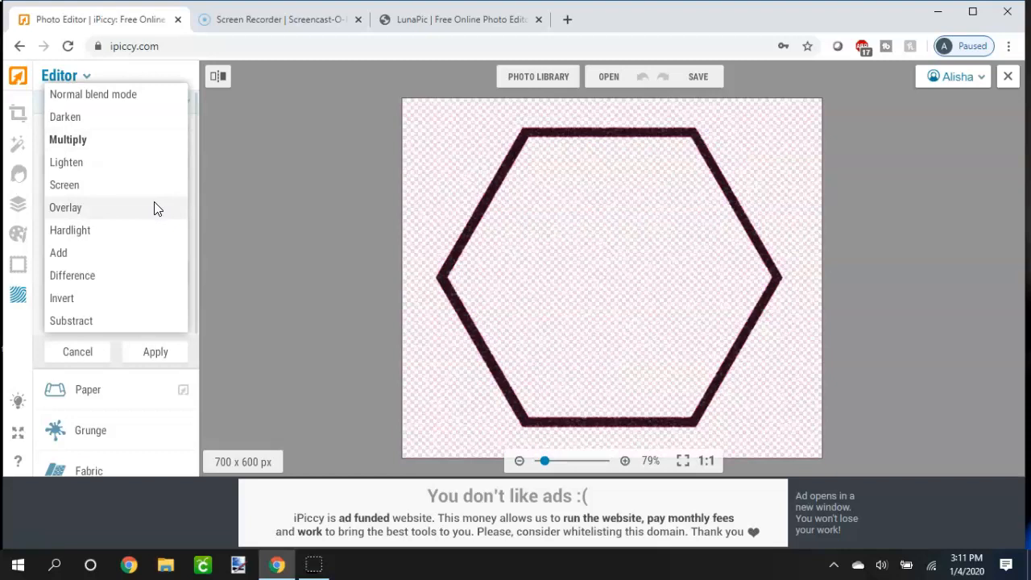
click(100, 170)
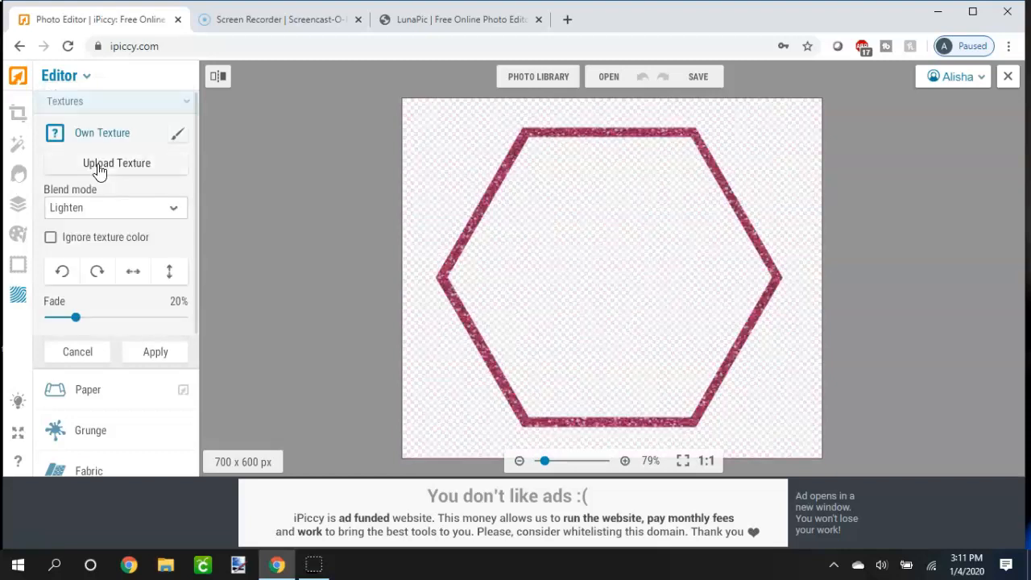
click(693, 75)
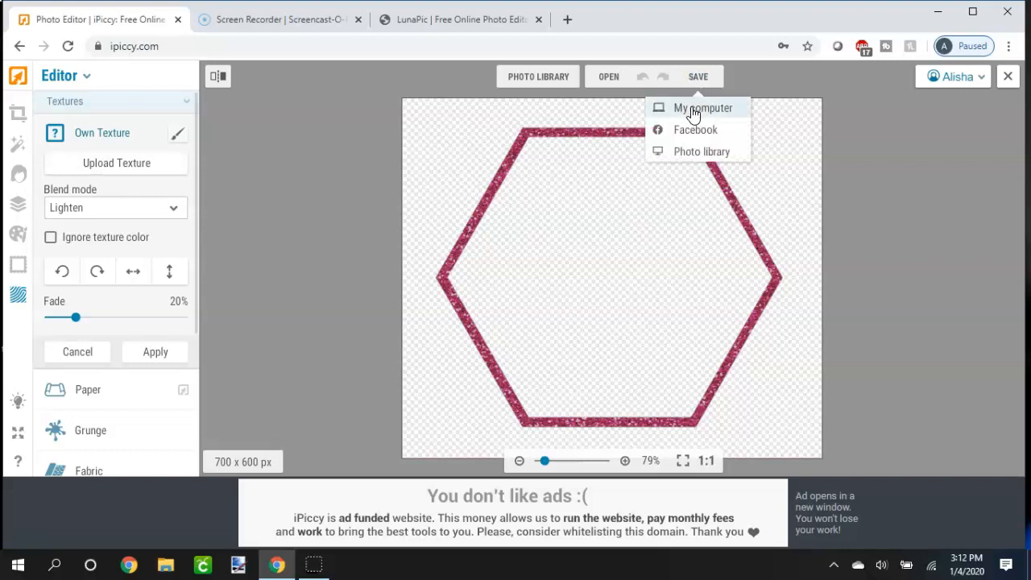
click(694, 112)
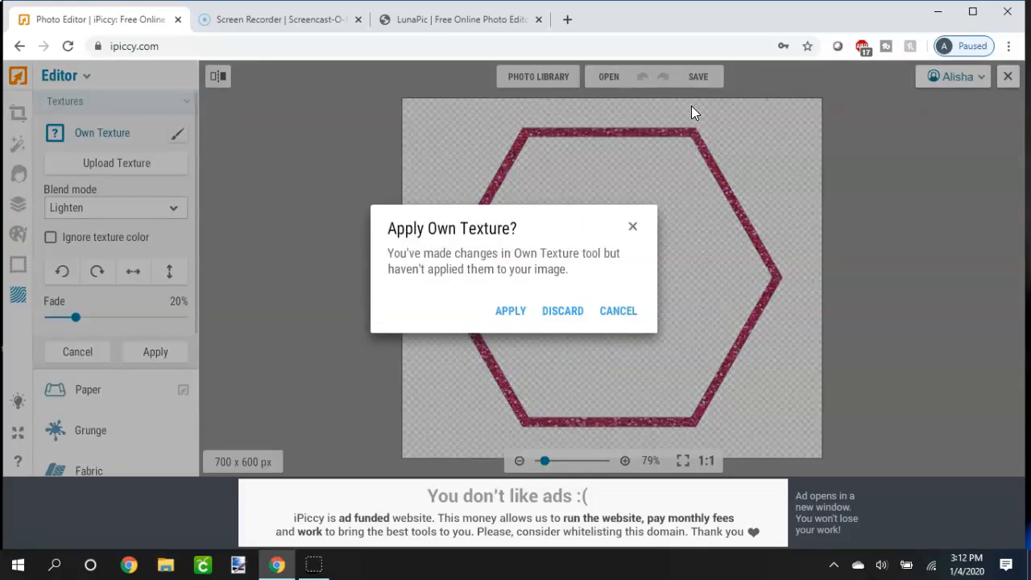
click(519, 314)
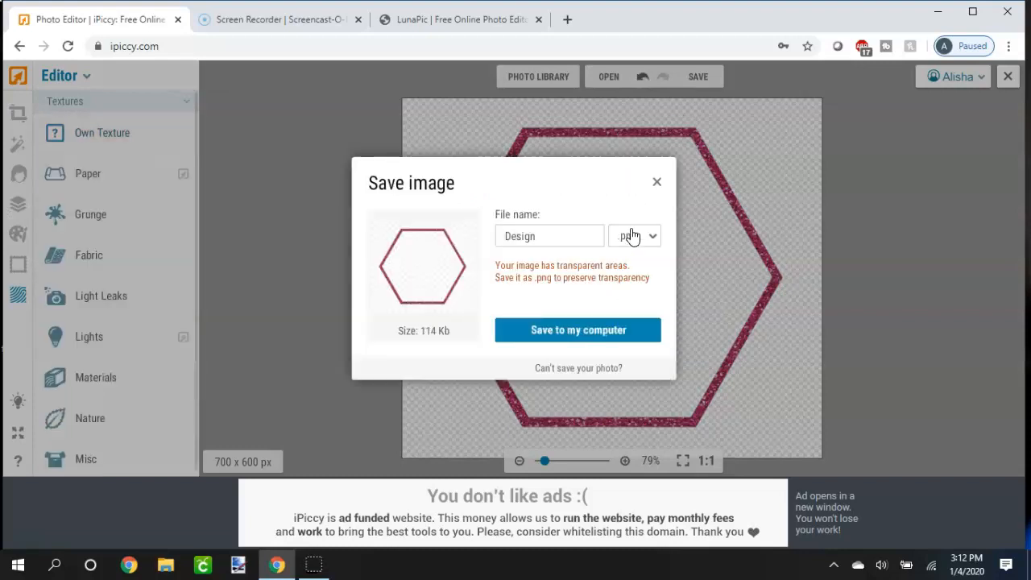
- Save the pink glitter hexagon to the Desktop as a PNG named "pinkhex" and dismiss the save message
click(598, 329)
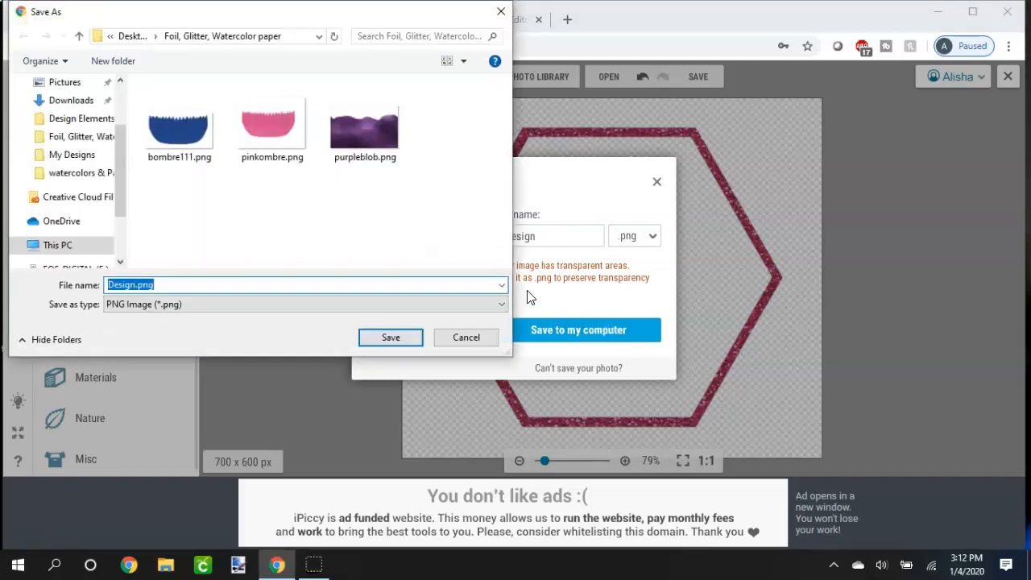
scroll(117, 129, up, 2)
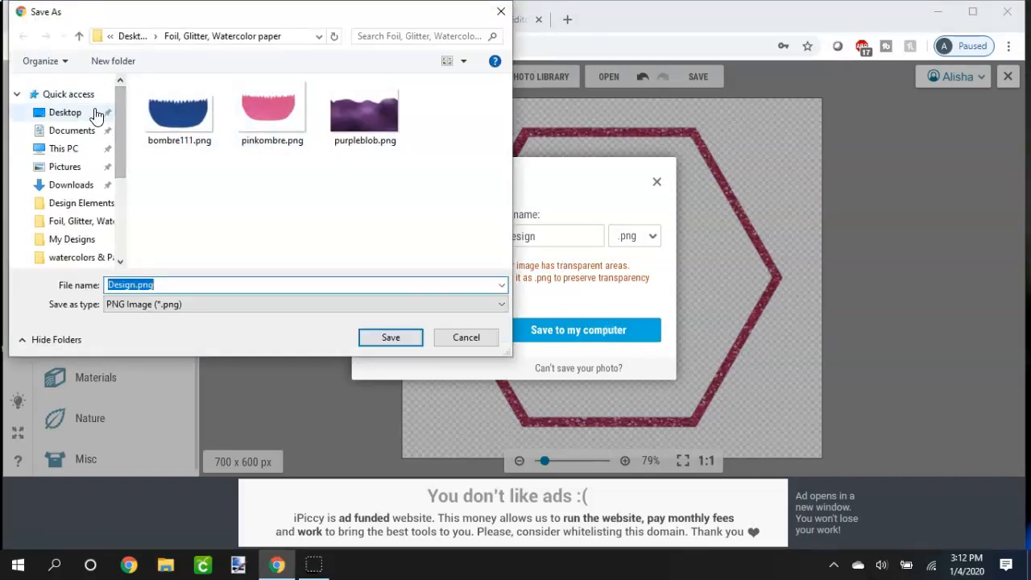
click(95, 117)
drag(168, 284, 46, 278)
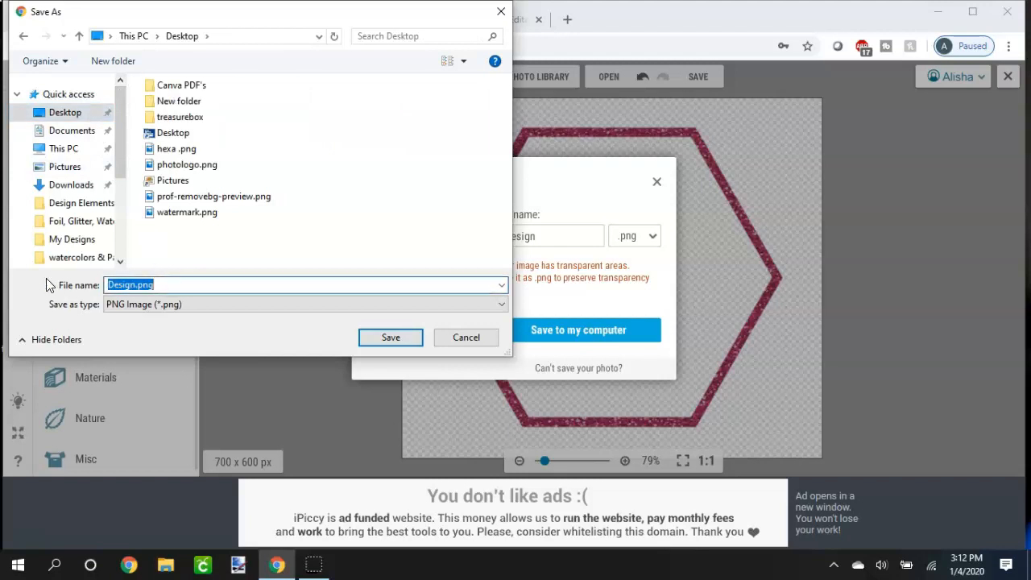
text(pinkhex)
click(375, 335)
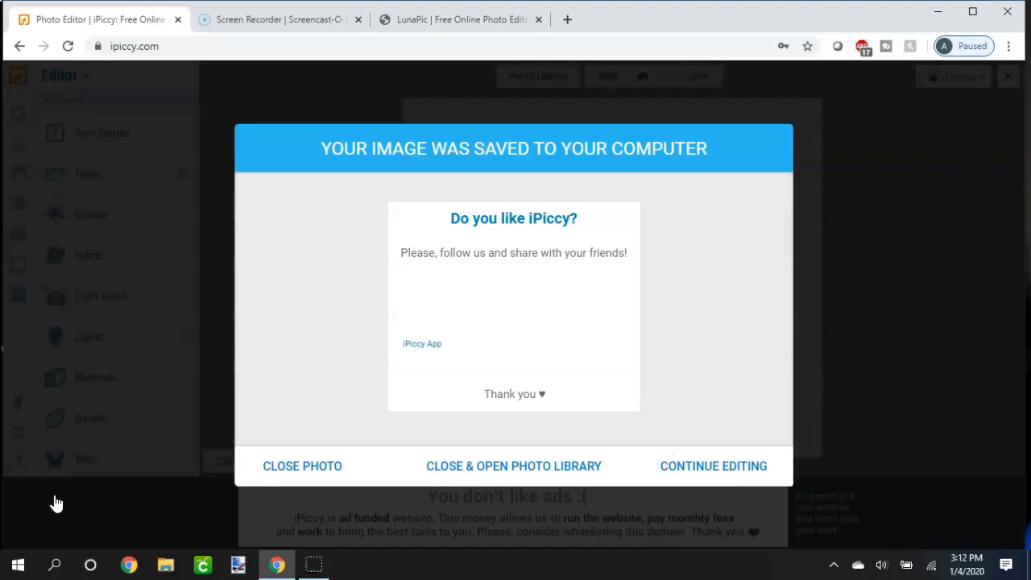
key(Escape)
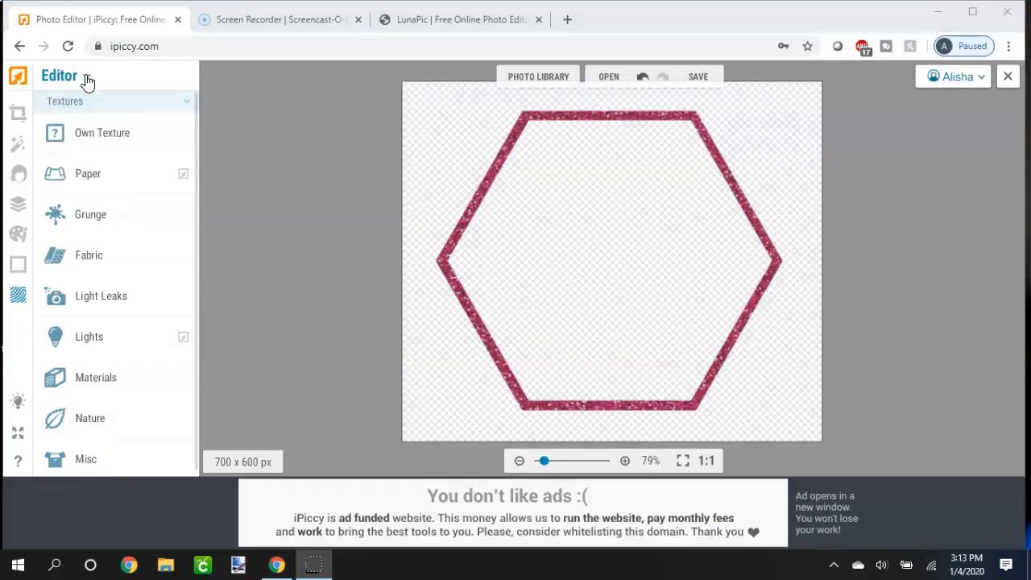
- Switch to the Designer and create a new custom-size design, 700 px wide and 600 px high, with a white canvas
click(86, 78)
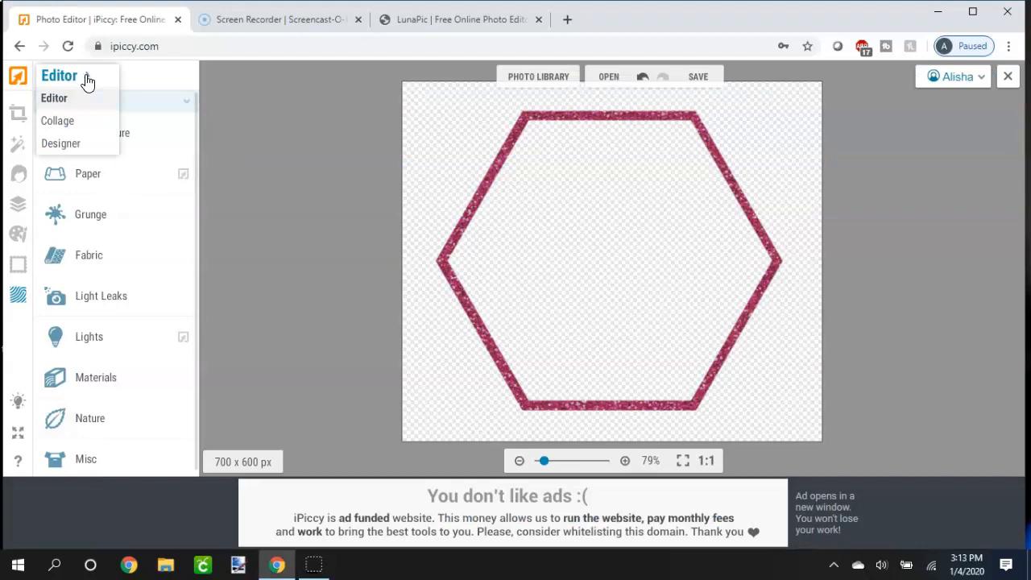
click(69, 146)
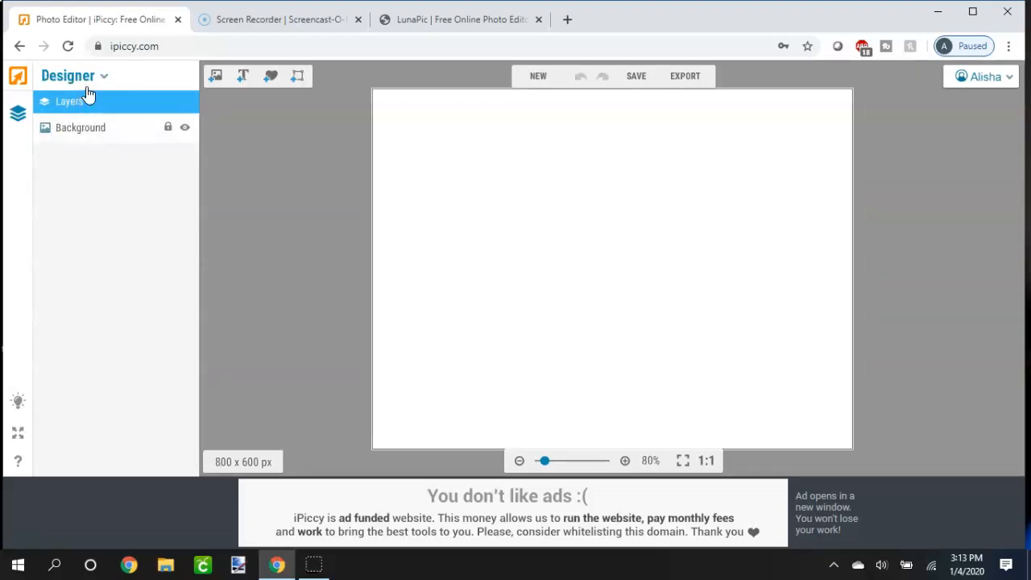
click(537, 75)
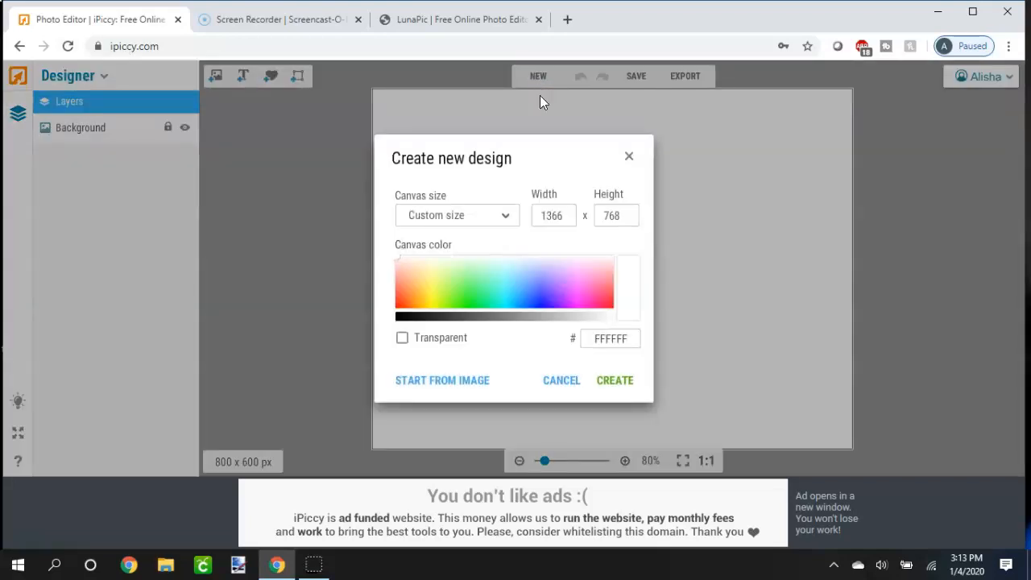
double_click(564, 216)
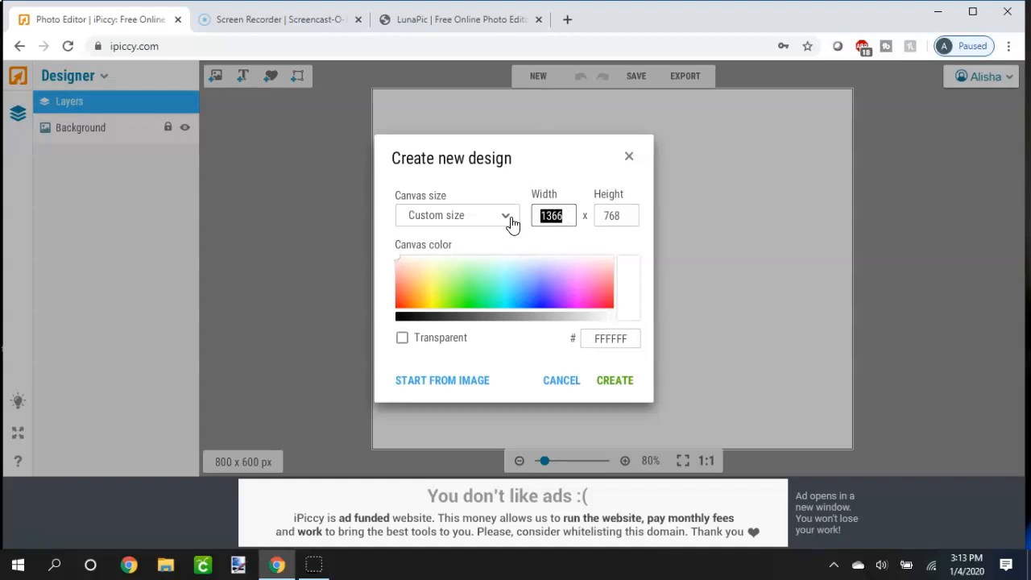
text(700)
double_click(629, 214)
text(600)
click(623, 384)
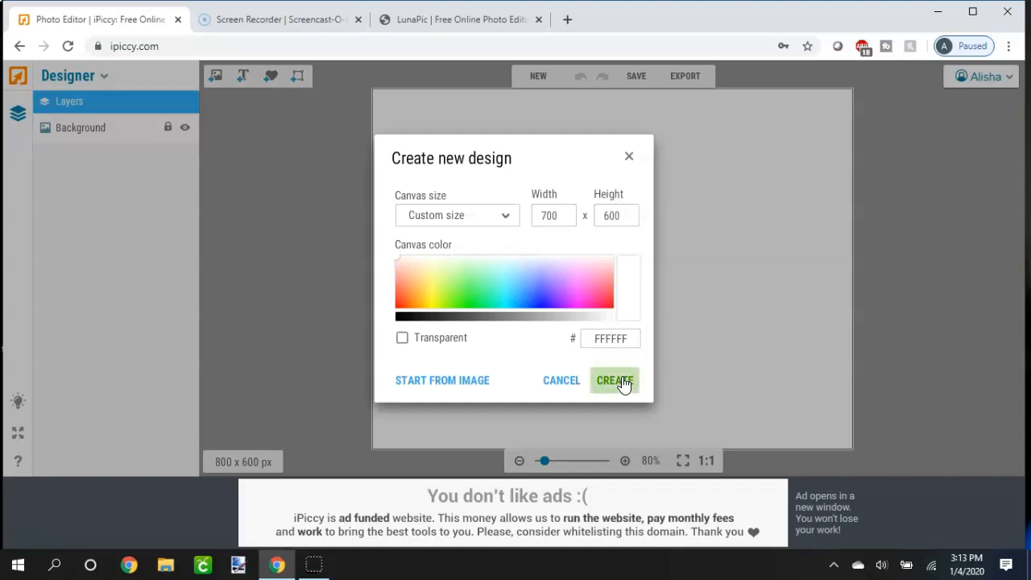
- Add the uploaded black hexagon image to the canvas, enlarge it to nearly the full canvas height and centre it
click(216, 77)
drag(69, 189, 513, 190)
drag(577, 256, 812, 451)
drag(659, 295, 650, 274)
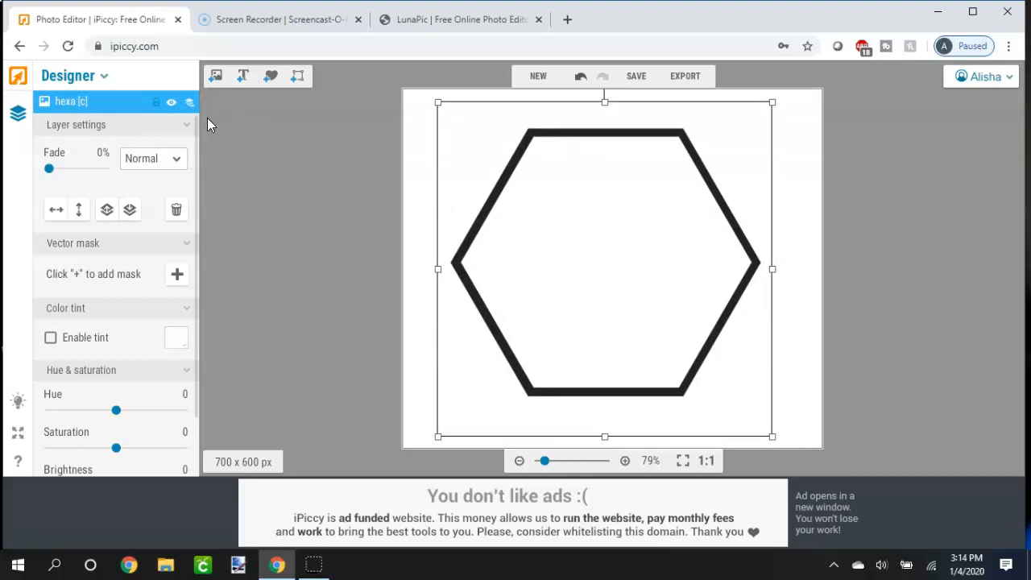
- Add the uploaded dark purple glitter image and stretch and position it so it completely covers the black hexagon
click(216, 77)
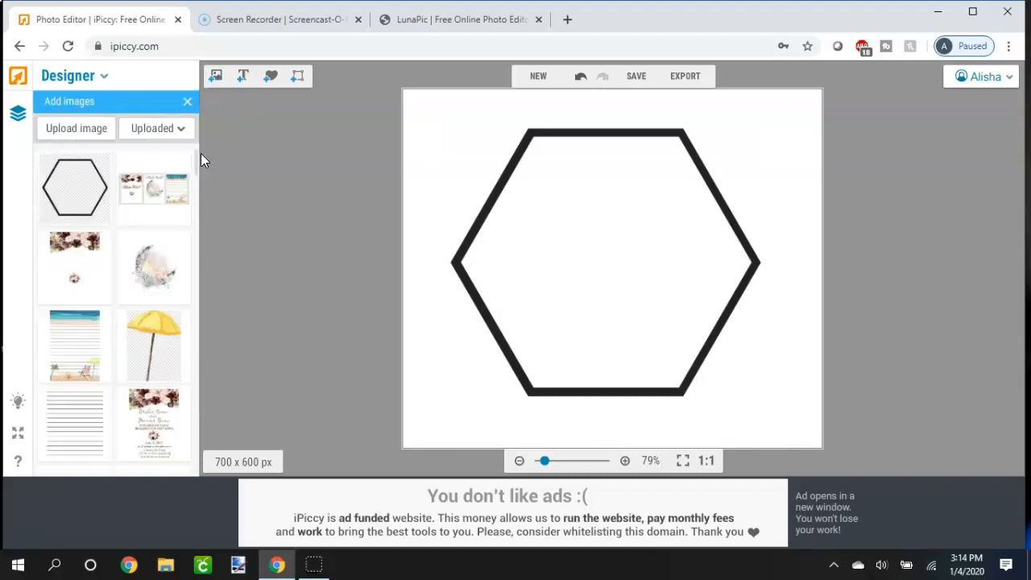
scroll(196, 158, down, 5)
scroll(196, 158, up, 2)
drag(164, 278, 503, 183)
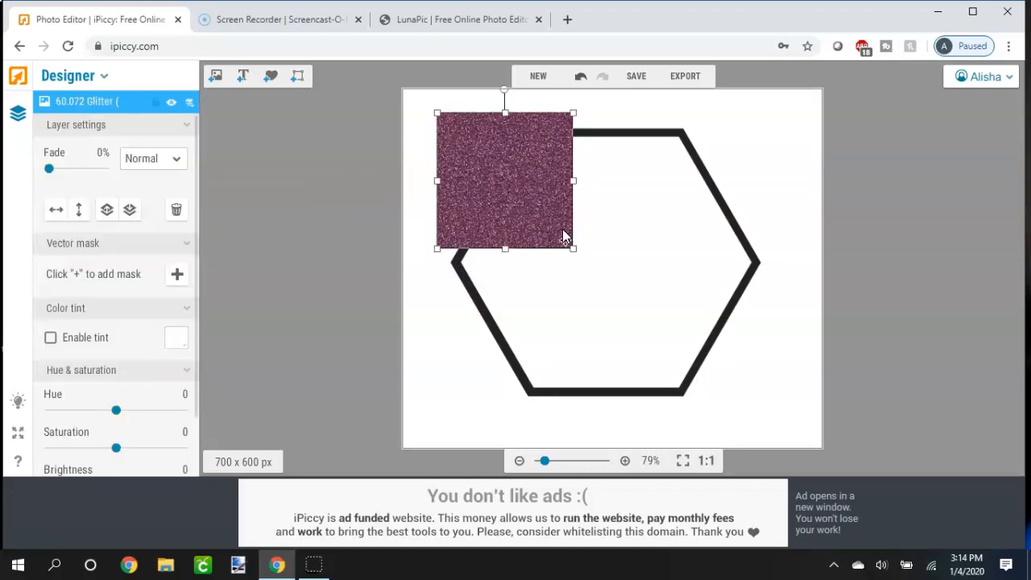
drag(575, 250, 842, 429)
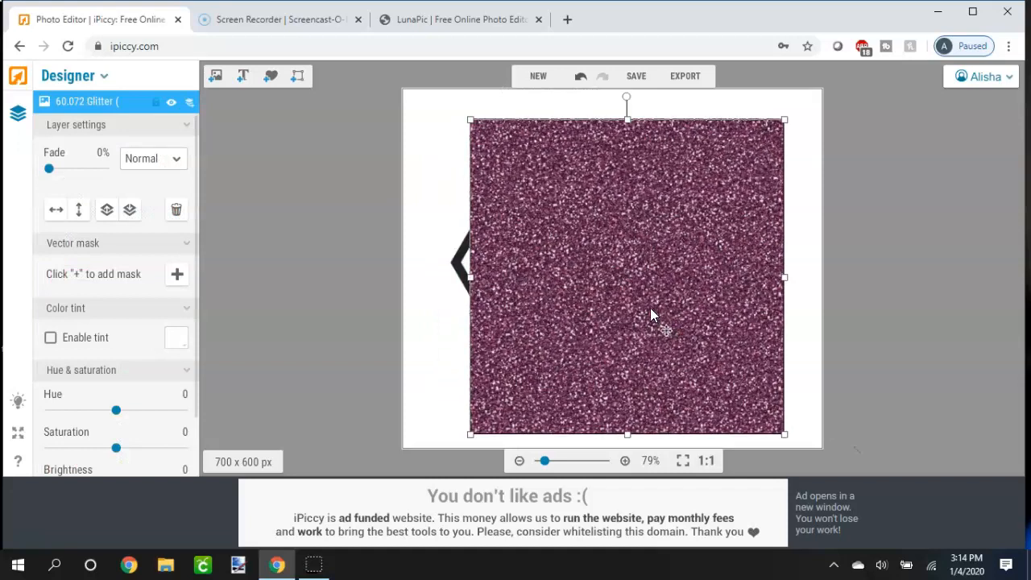
drag(473, 277, 450, 273)
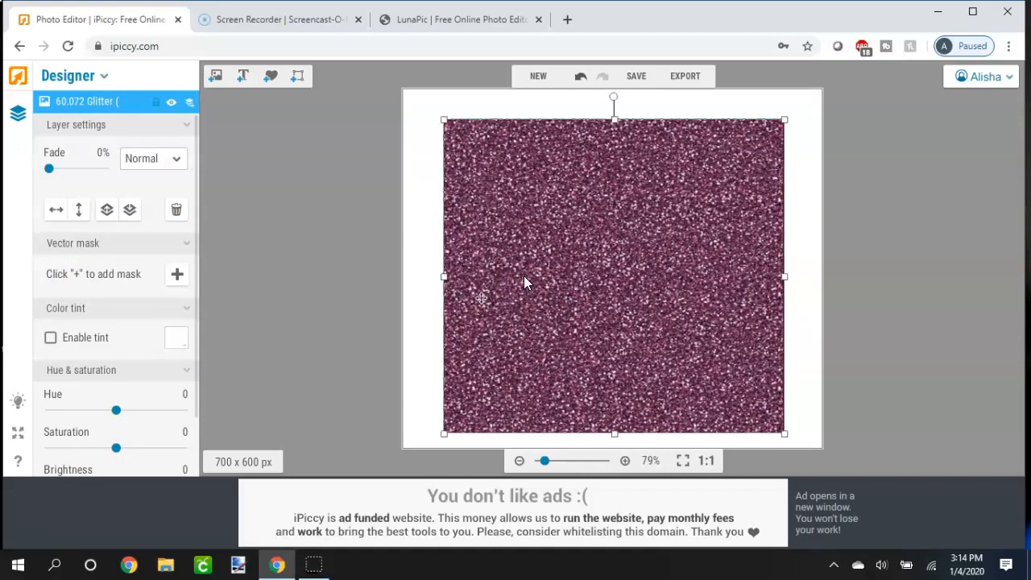
click(580, 266)
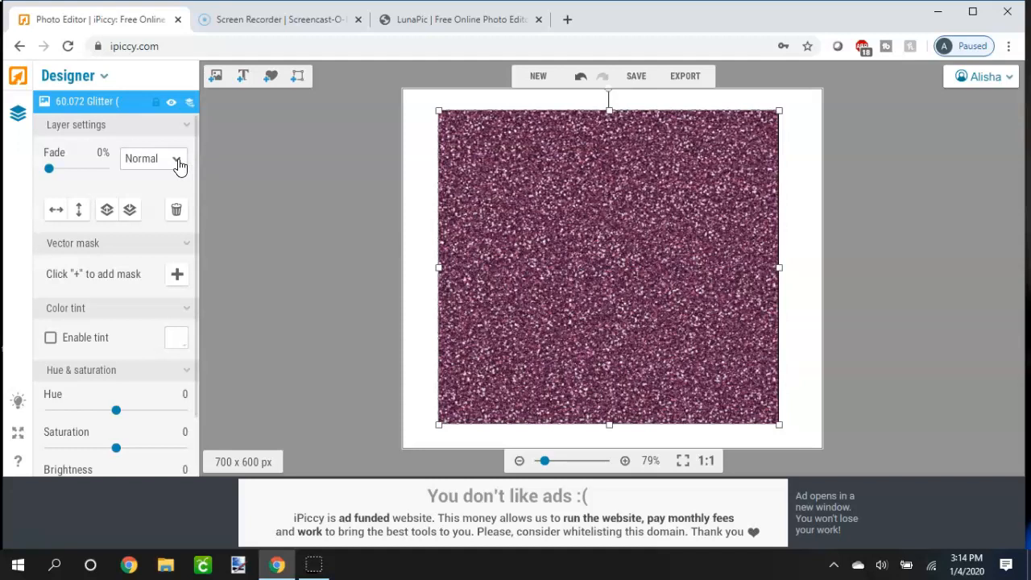
- Set the purple glitter layer's blend mode to Lighten and deselect the layer
click(176, 160)
click(171, 143)
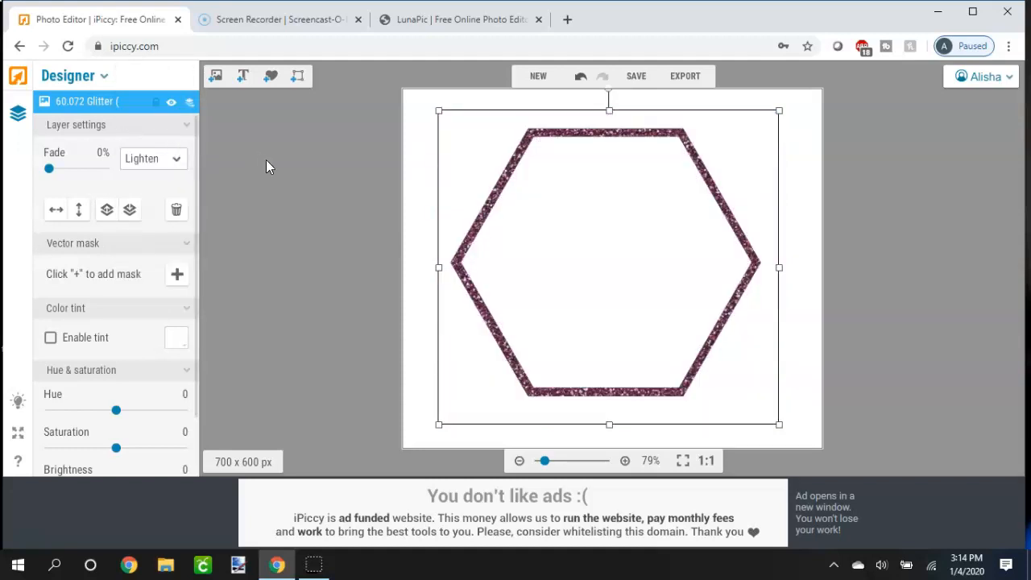
click(282, 169)
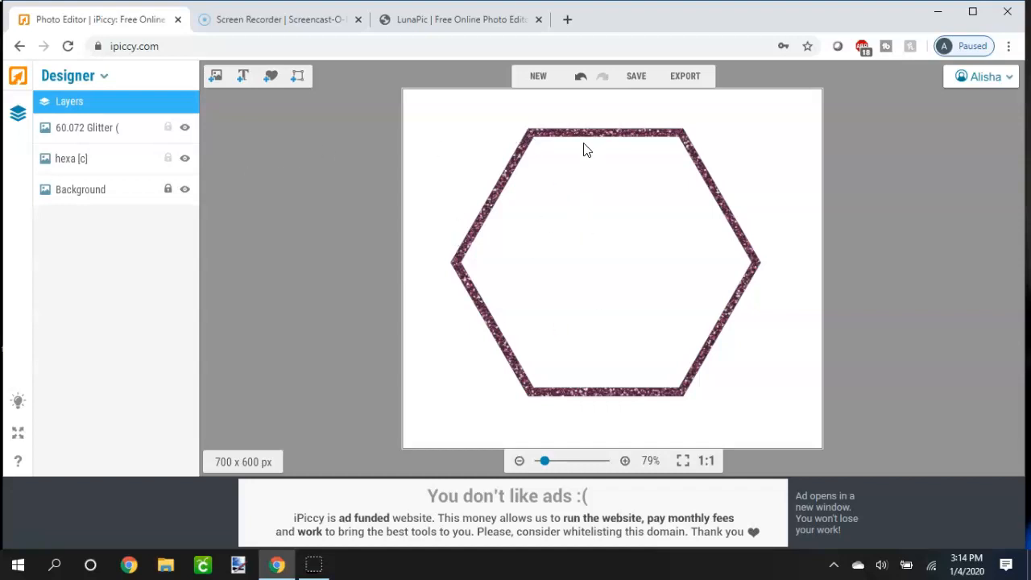
- Upload "pinkhex.png" from the Desktop to the image library
click(217, 77)
click(81, 130)
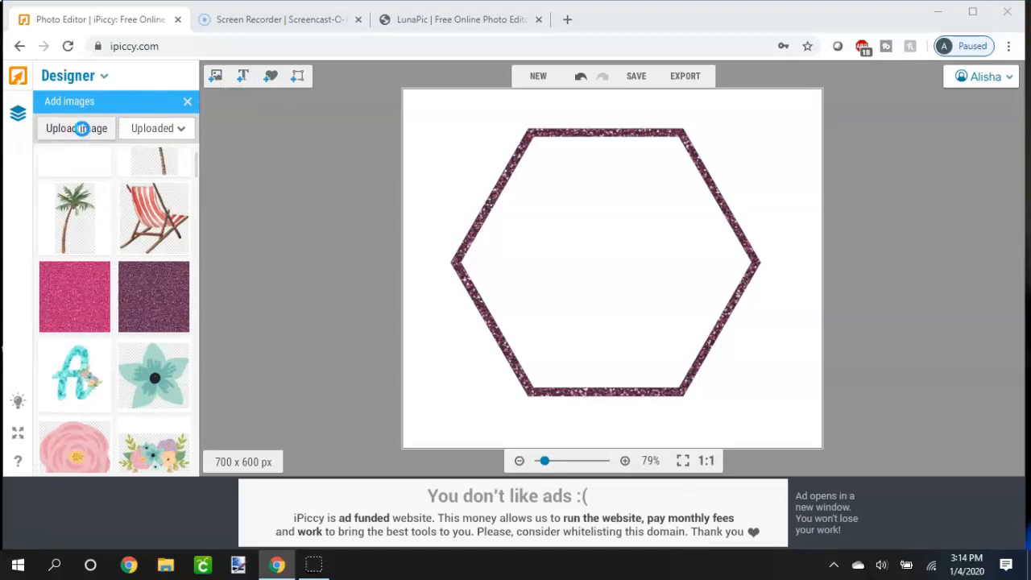
scroll(120, 116, up, 1)
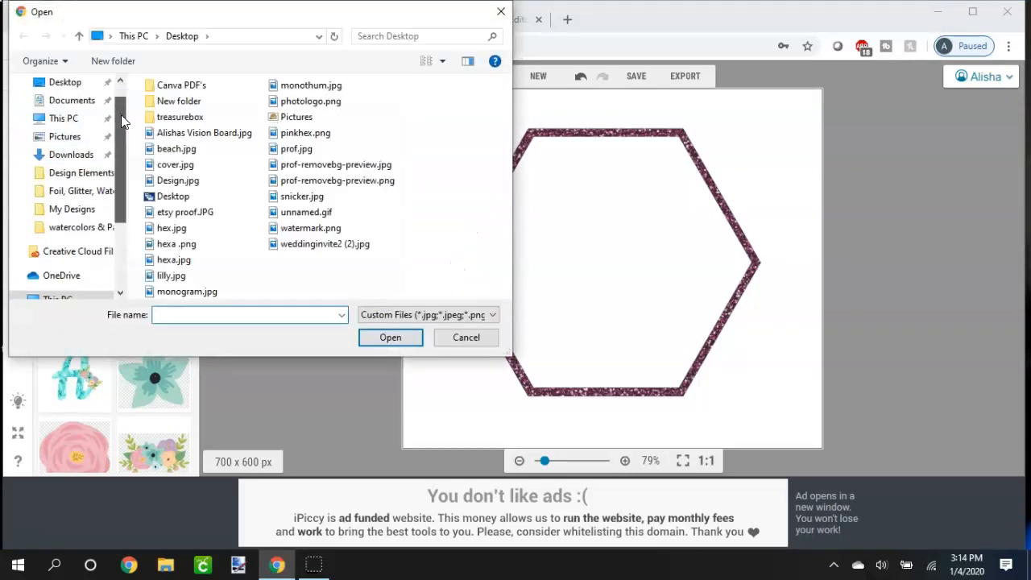
scroll(121, 115, up, 1)
click(84, 115)
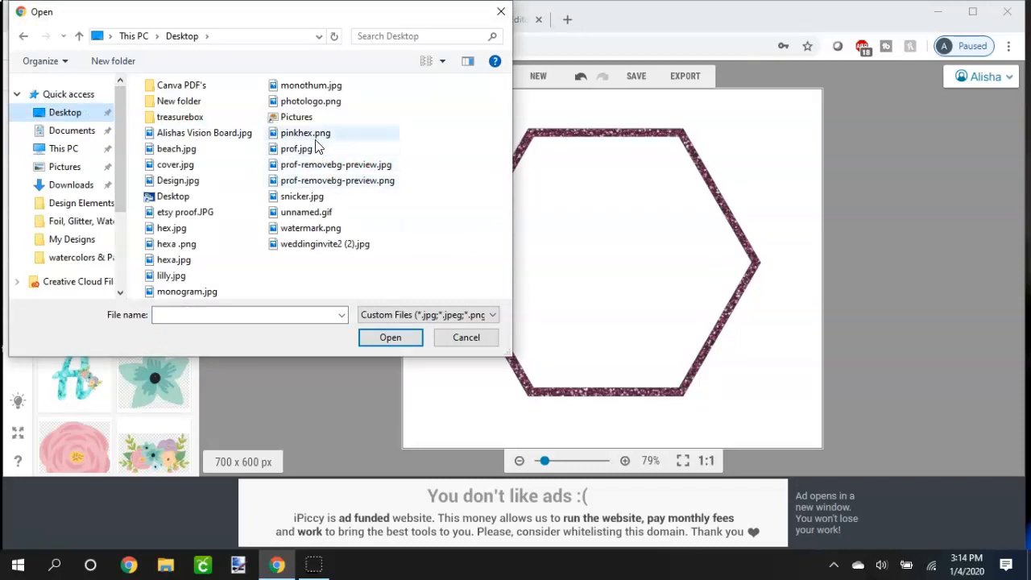
double_click(313, 135)
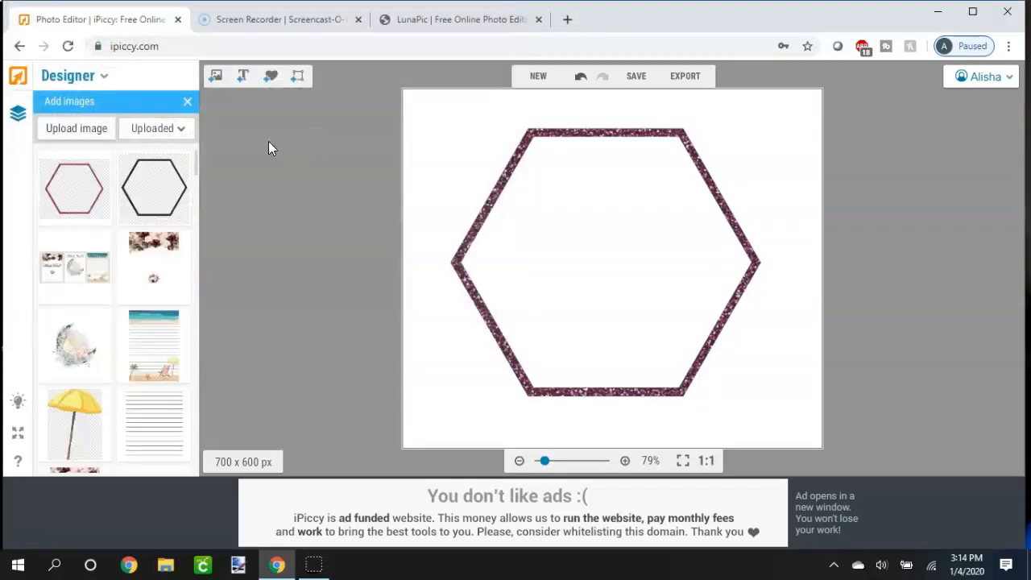
- Place the pink glitter hexagon on the canvas and enlarge it to slightly smaller than the purple hexagon
drag(60, 190, 570, 257)
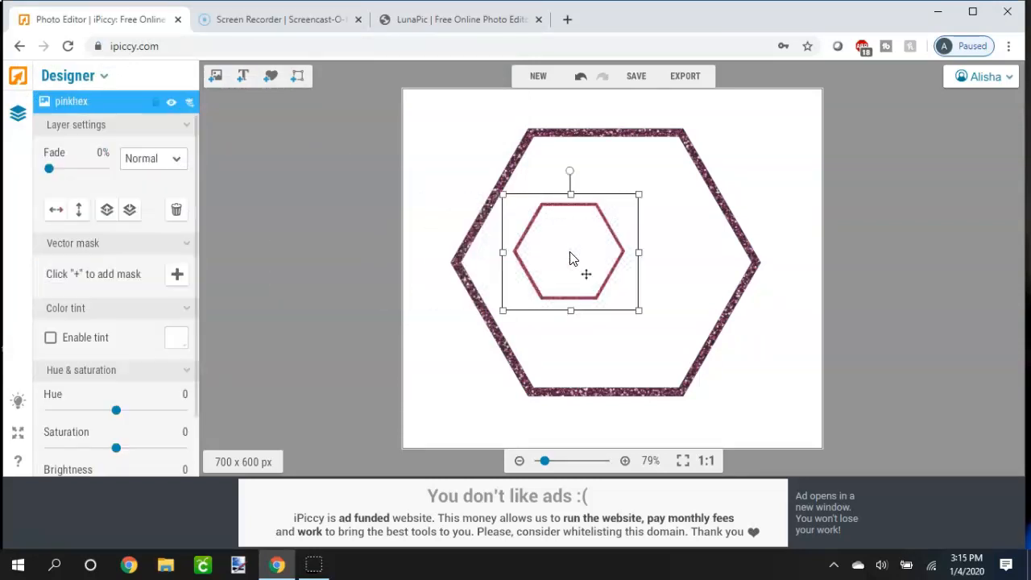
drag(649, 325, 785, 436)
drag(504, 195, 468, 164)
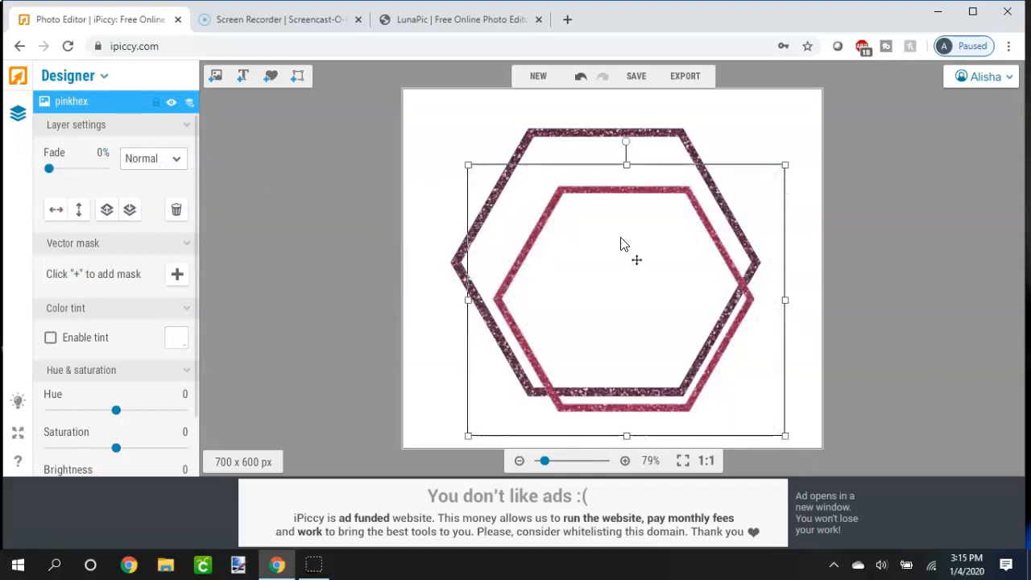
- Rotate the pink hexagon slightly clockwise, enlarge it and centre it over the purple hexagon so their corners interlace, then inspect the overlap
drag(626, 143, 580, 204)
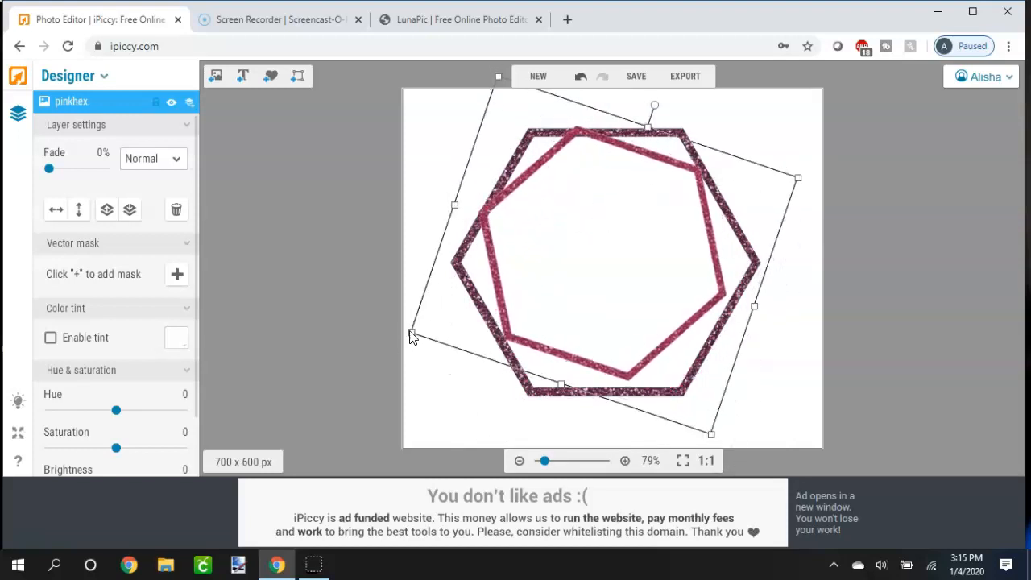
drag(411, 337, 361, 368)
drag(546, 295, 586, 289)
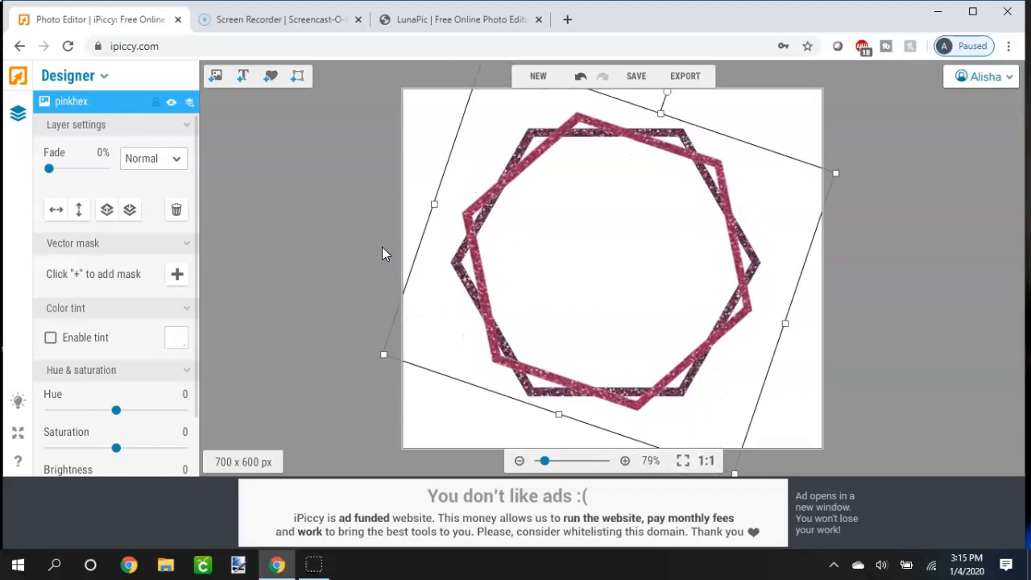
click(410, 203)
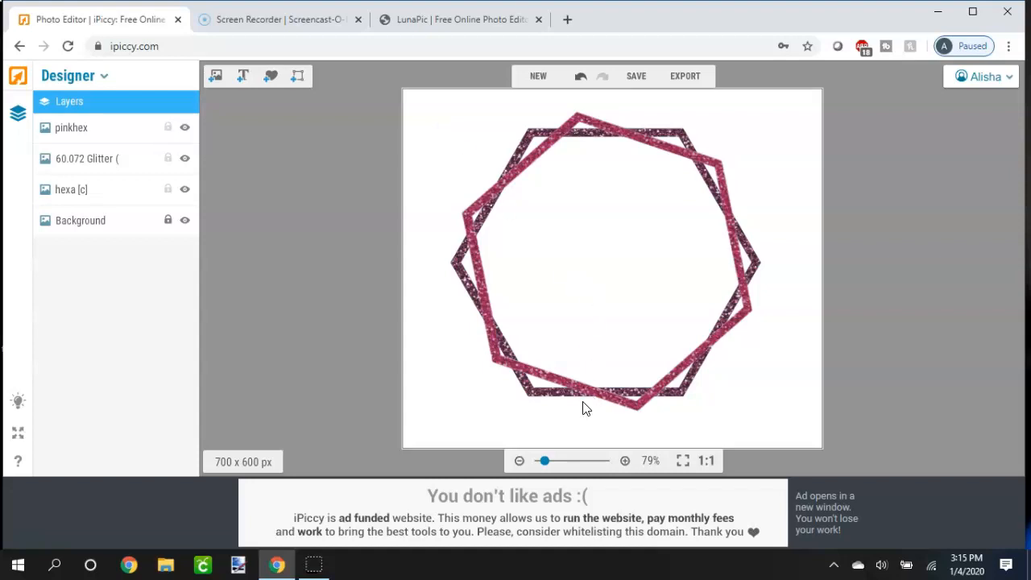
drag(546, 465, 555, 467)
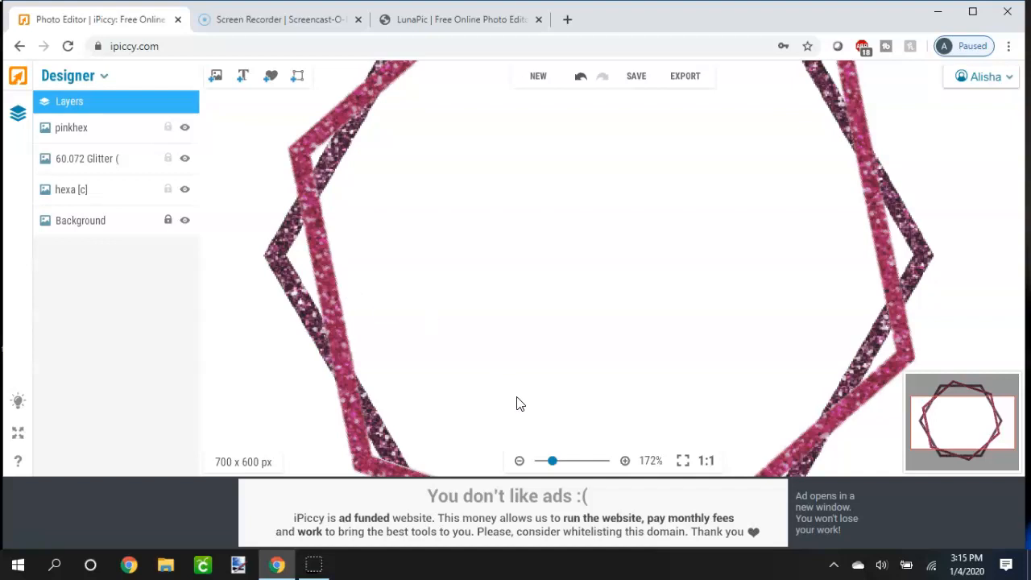
drag(556, 464, 546, 465)
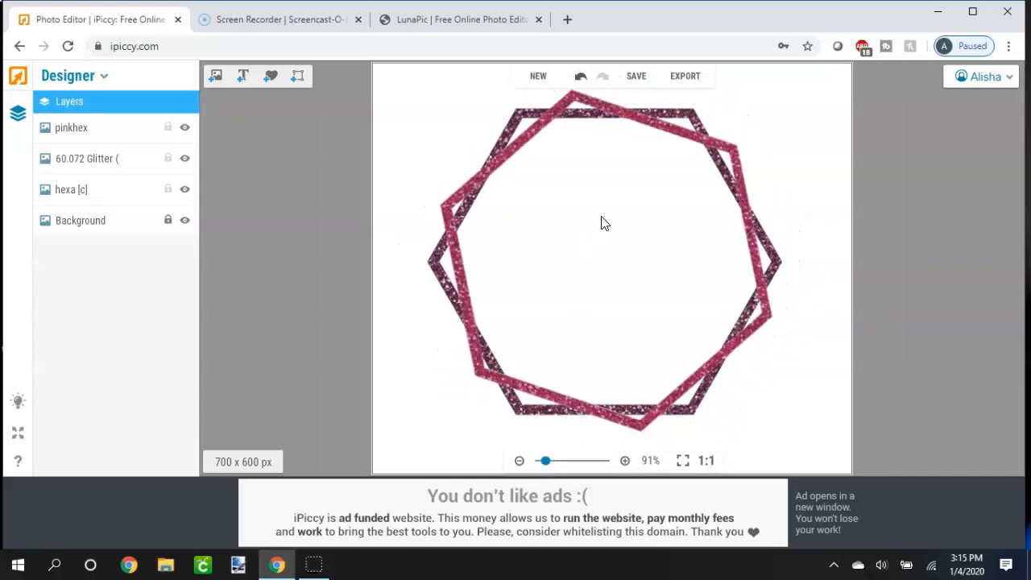